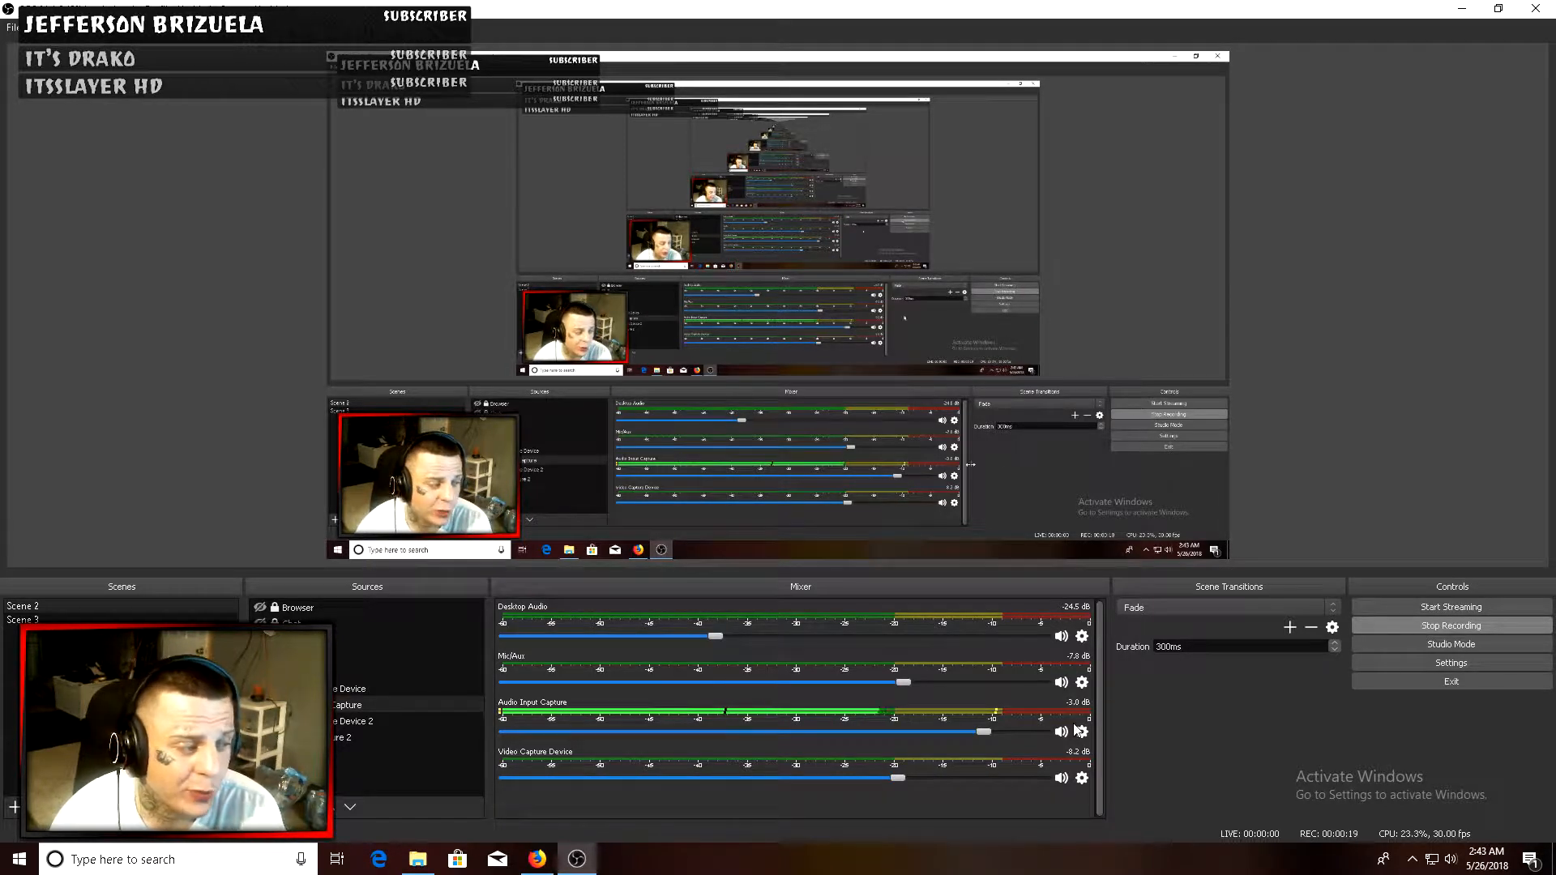
- Add a VST 2.x Plug-in filter named 1 to the Audio Input Capture source and browse its plug-in list
right_click(350, 703)
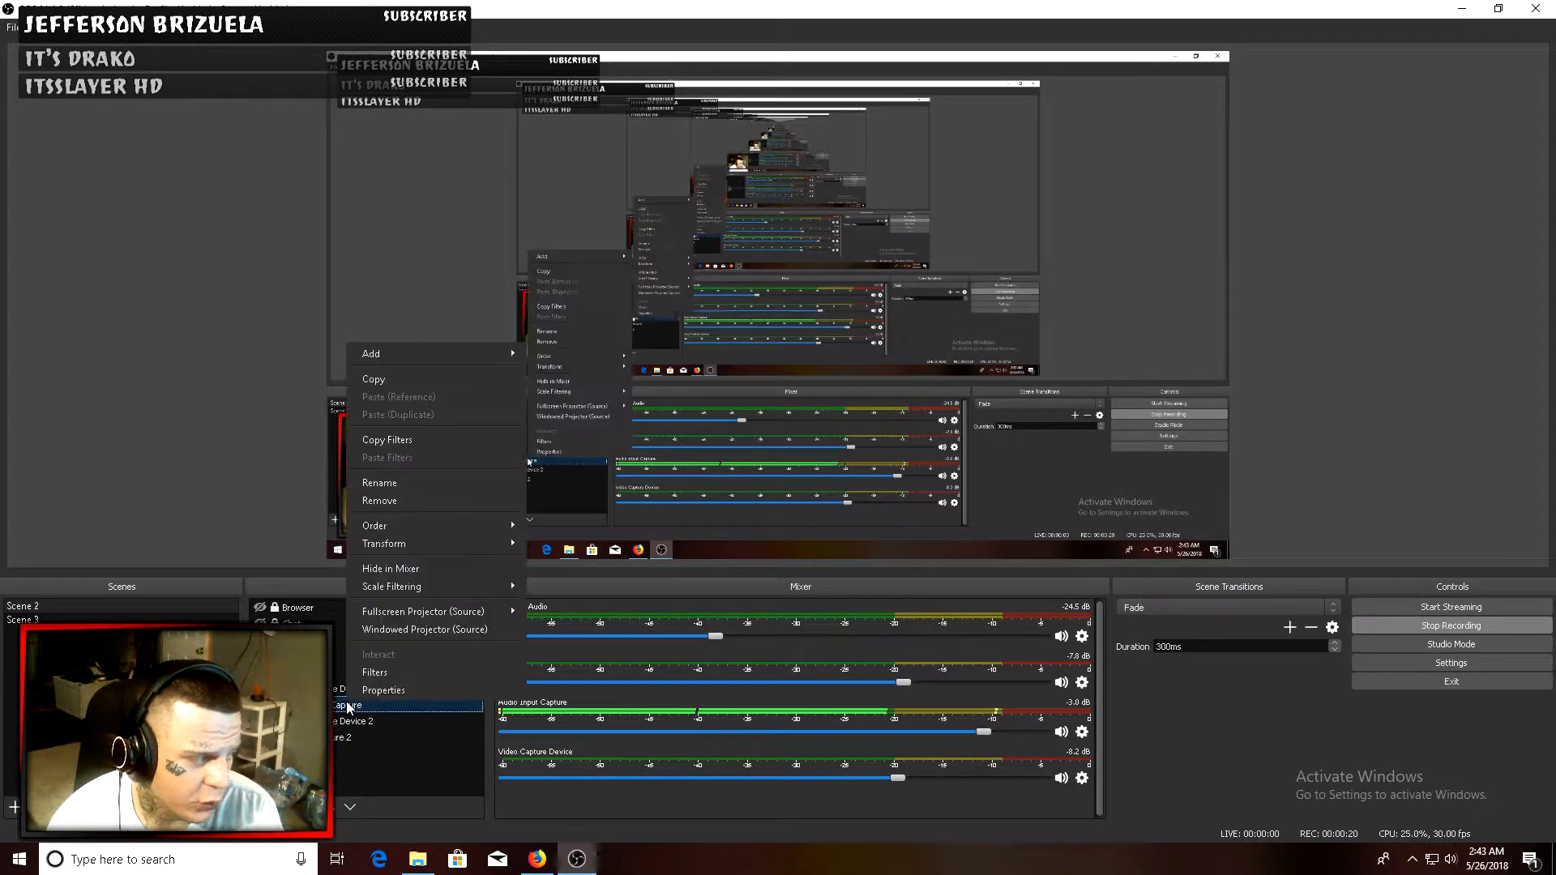
left_click(389, 672)
left_click(449, 704)
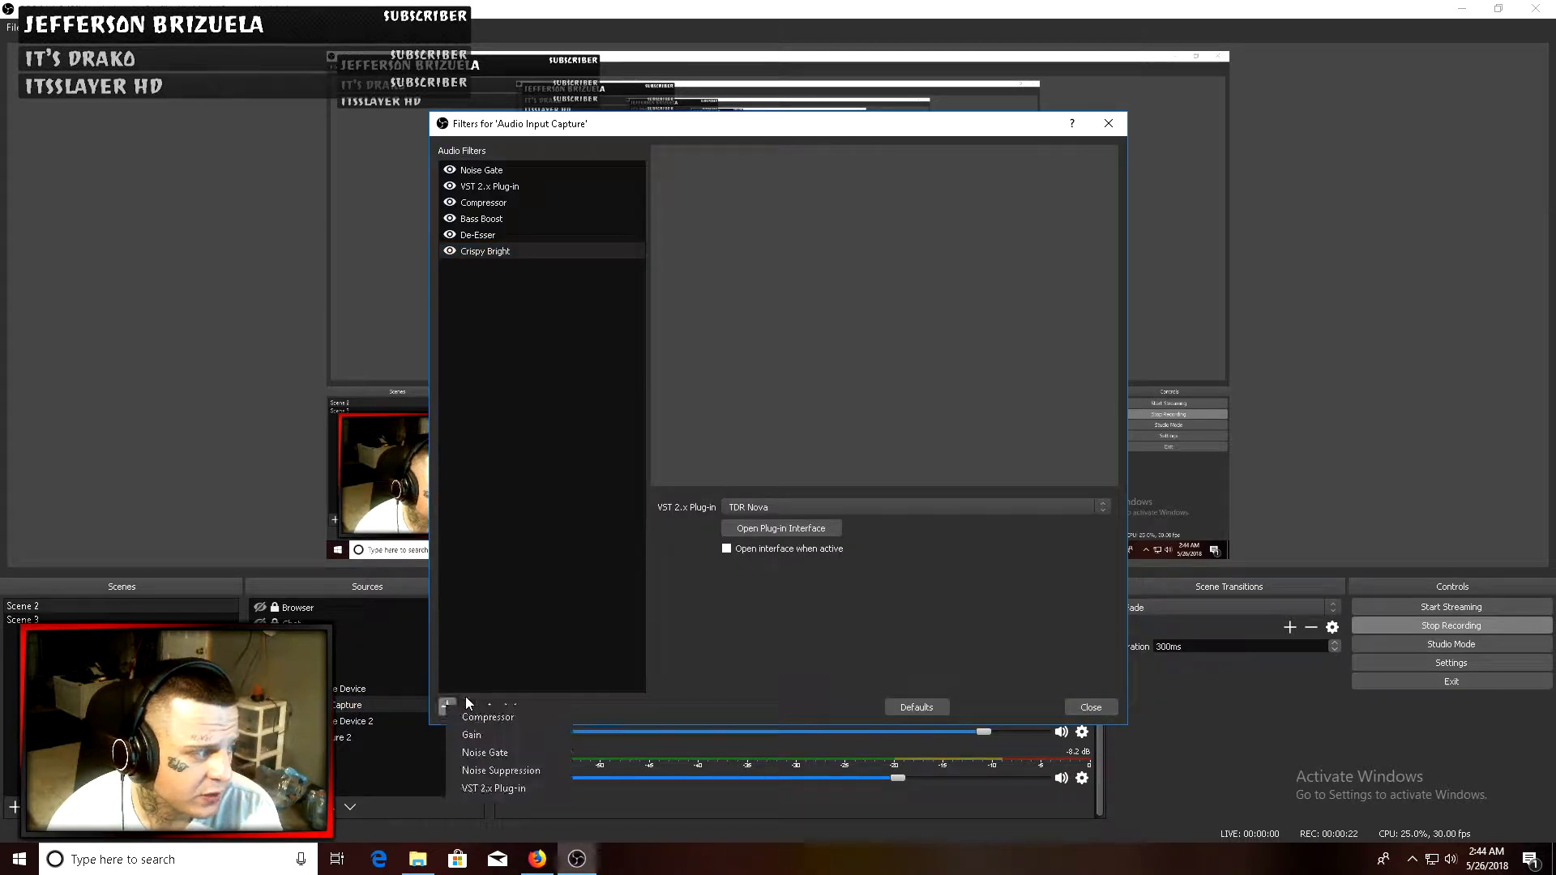
left_click(499, 787)
type("1")
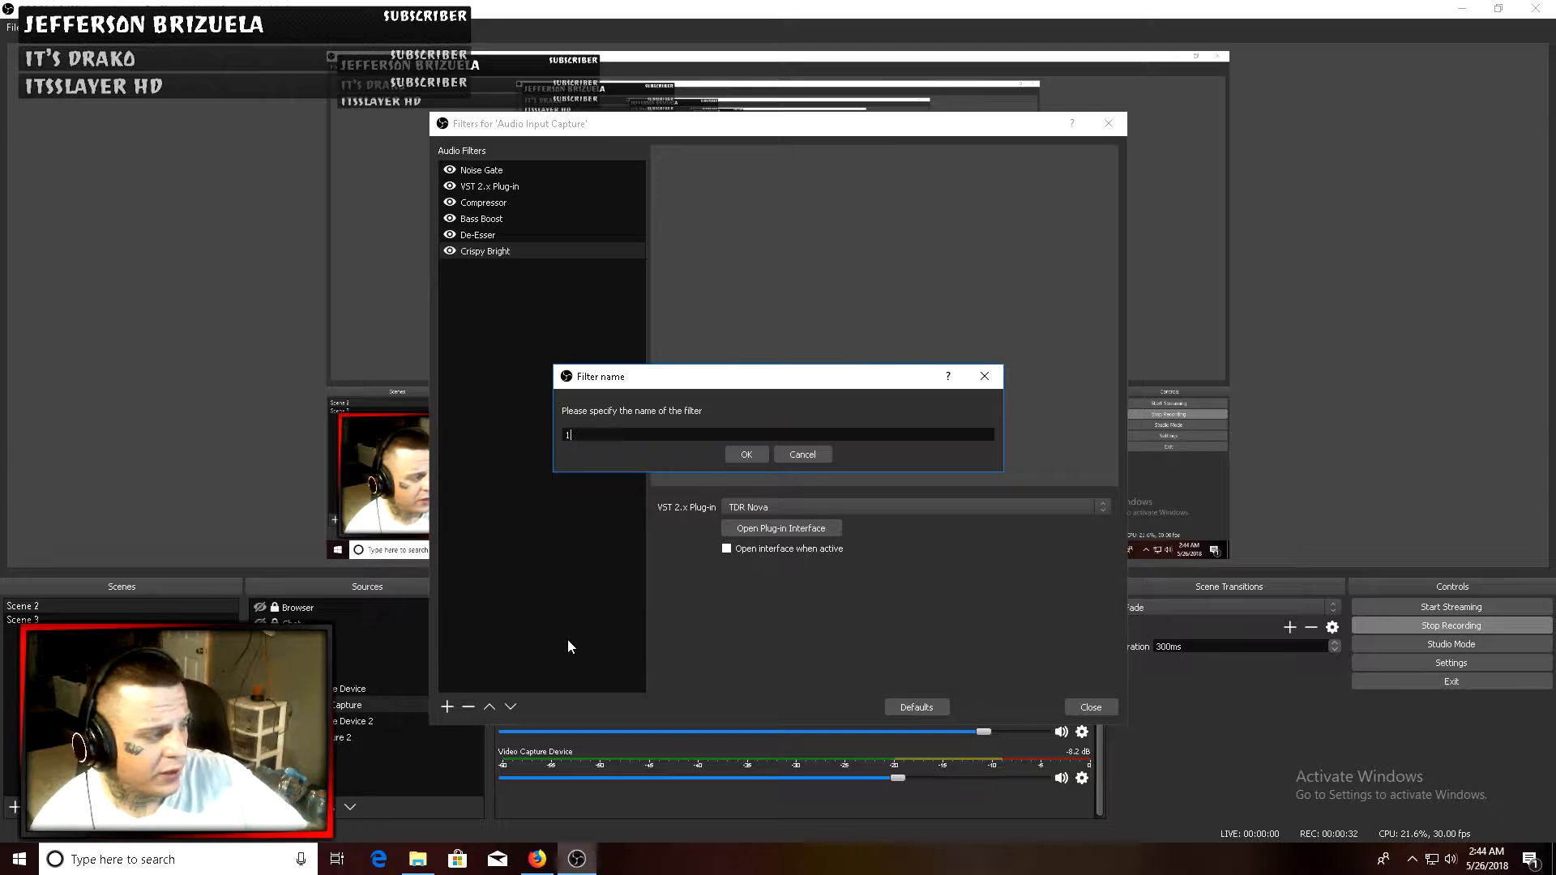
key("Return")
left_click(849, 509)
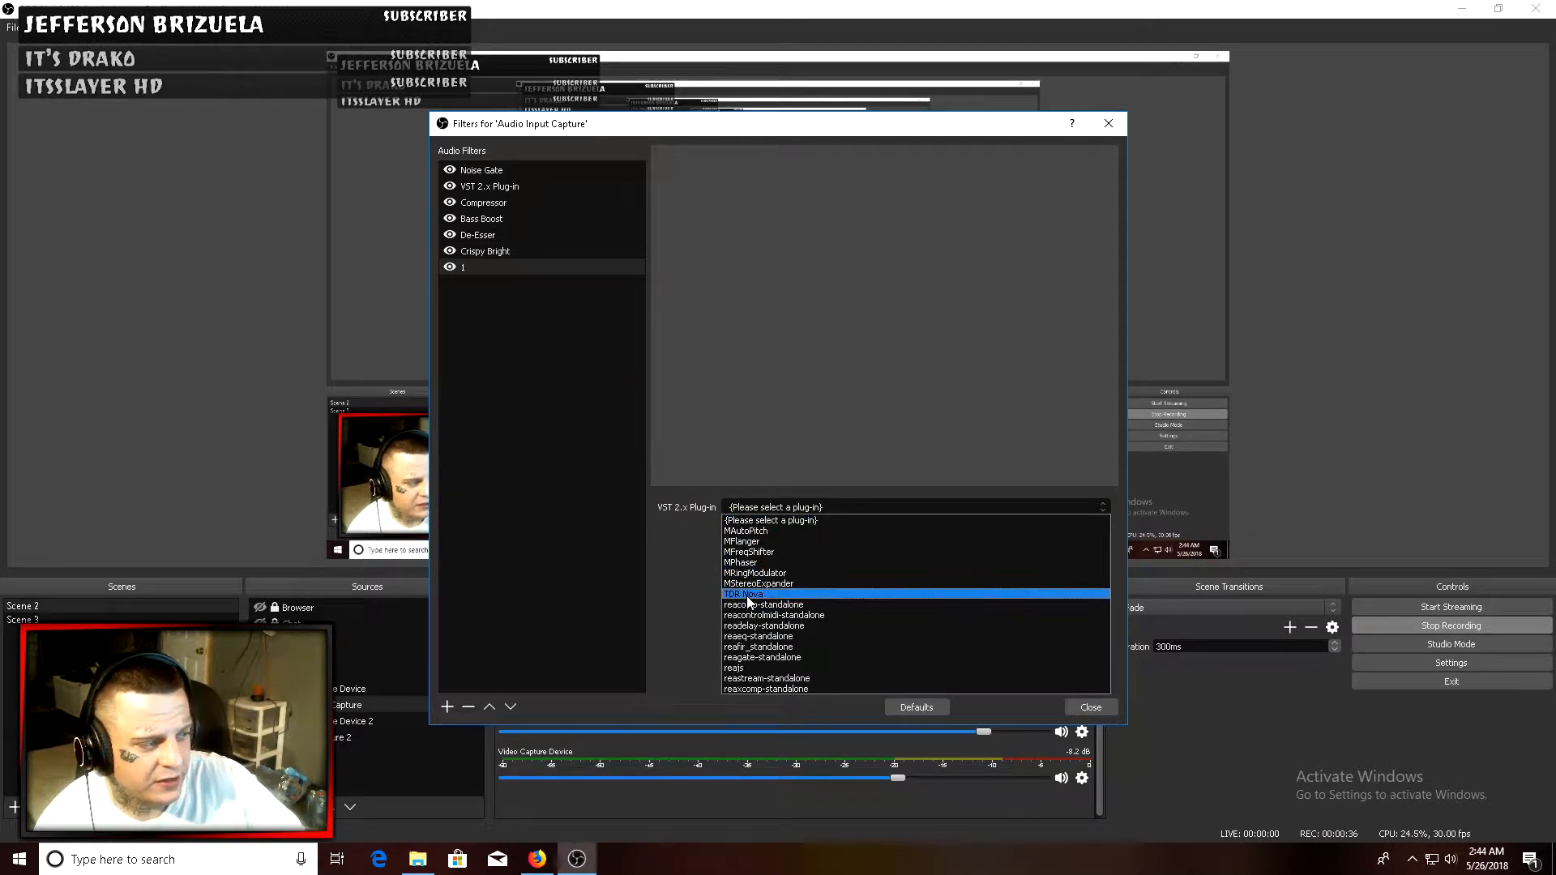
left_click(669, 557)
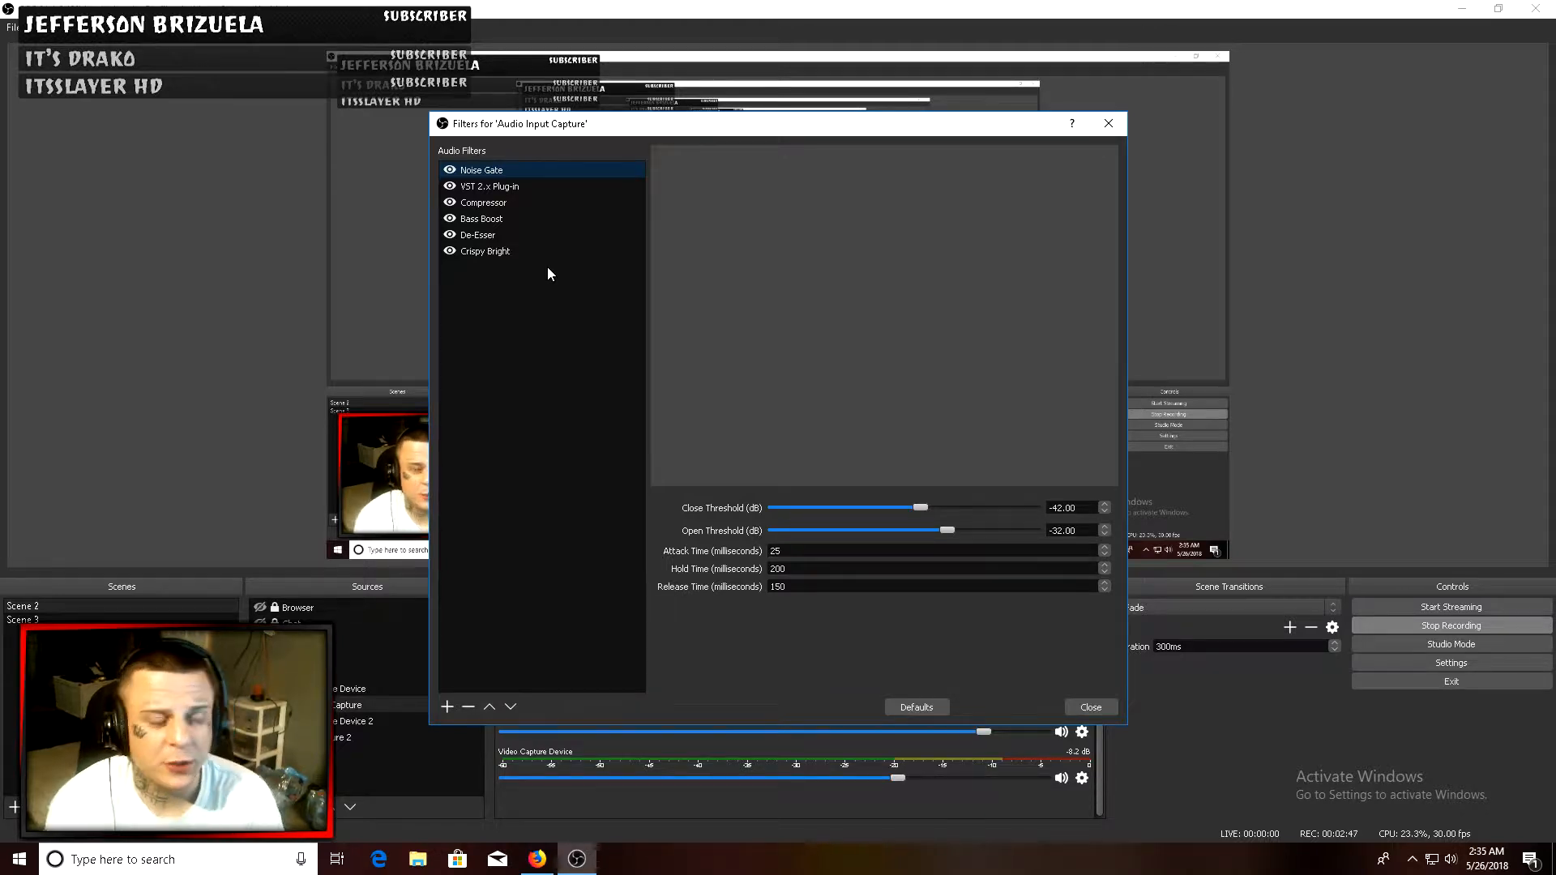
- Toggle the Noise Gate filter off and on, and set its Open Threshold to -32 dB
left_click(450, 170)
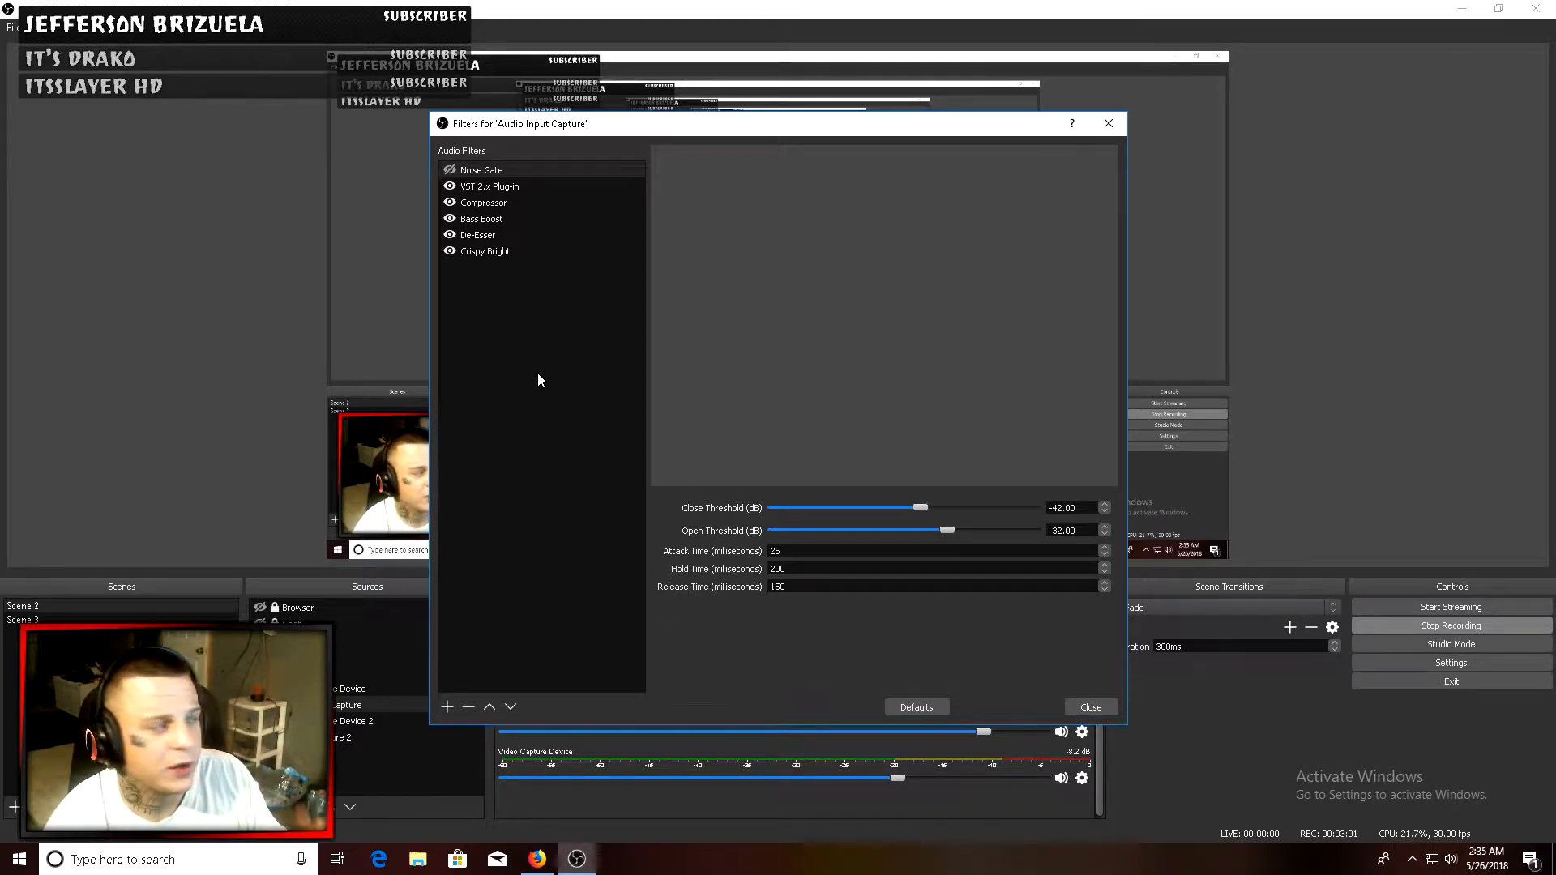
left_click(448, 171)
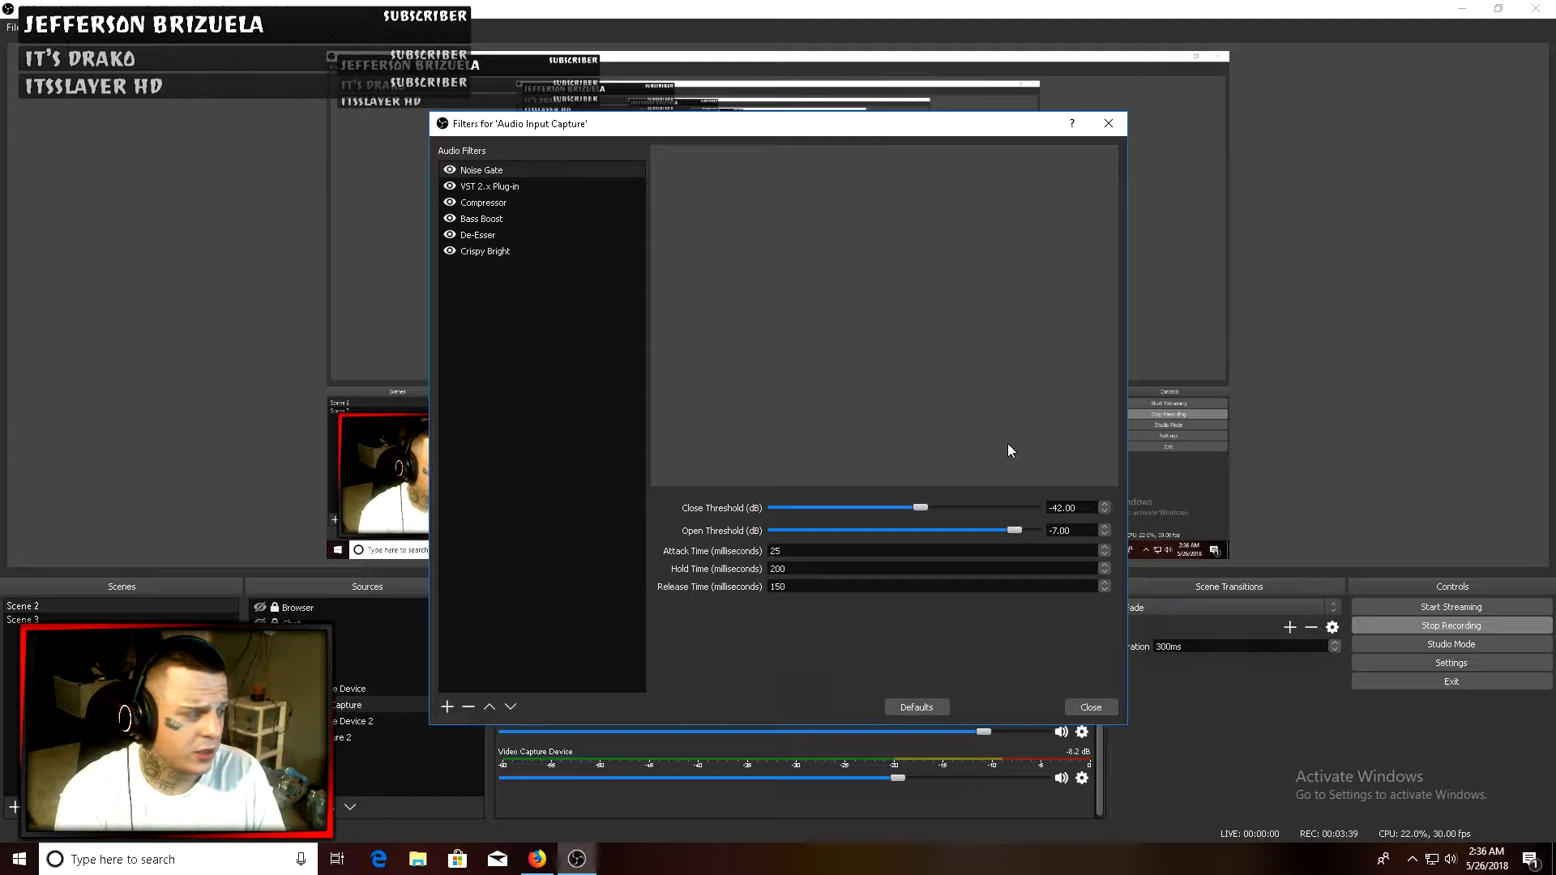
left_click_drag(923, 130, 1319, 23)
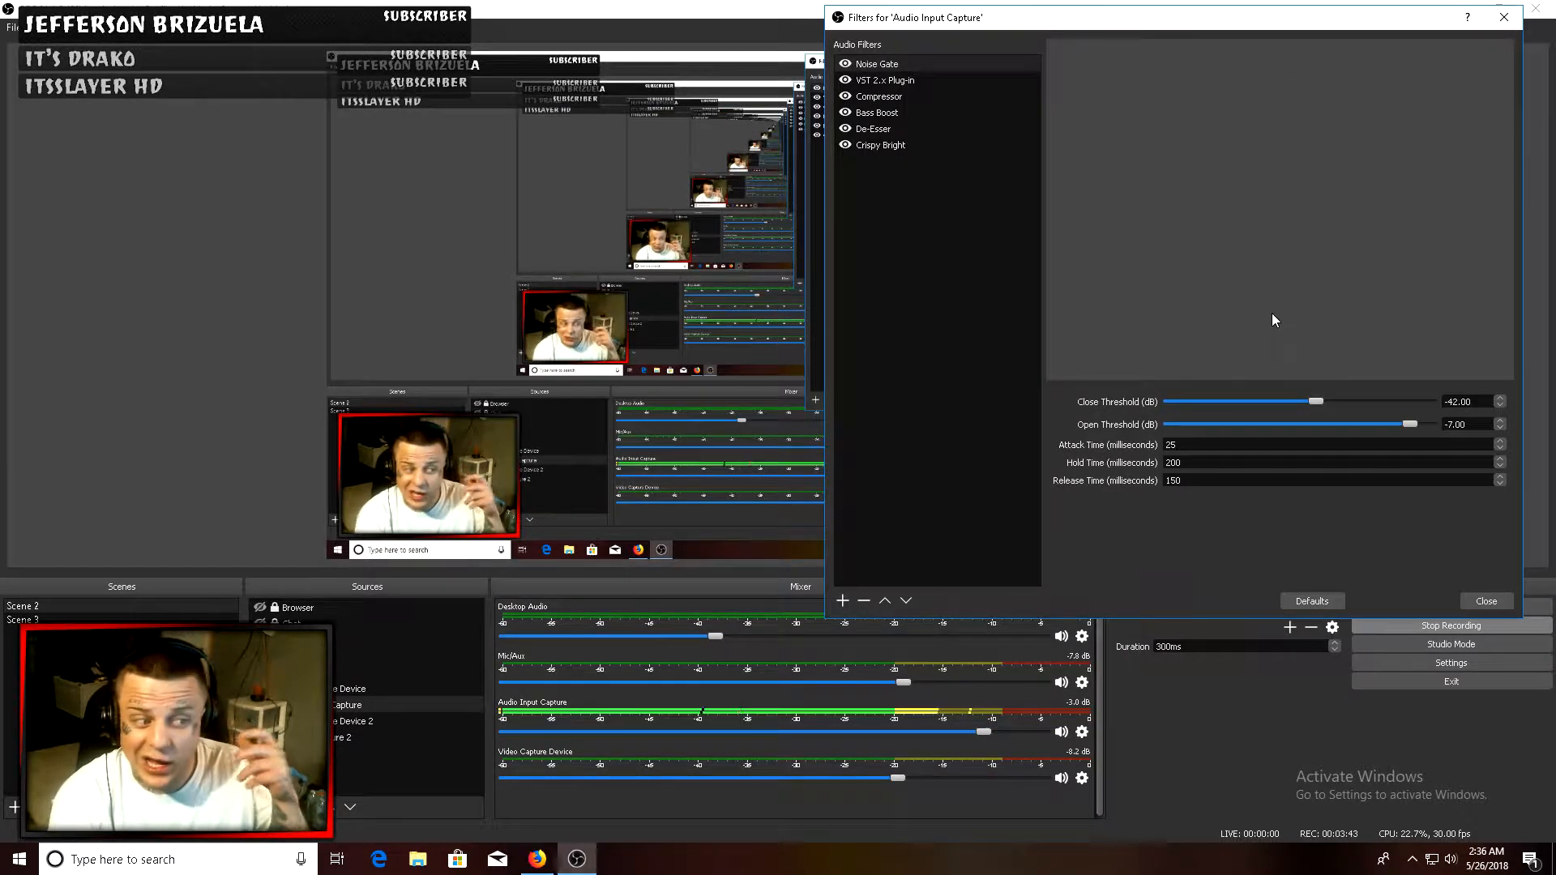
left_click_drag(1404, 421, 1337, 419)
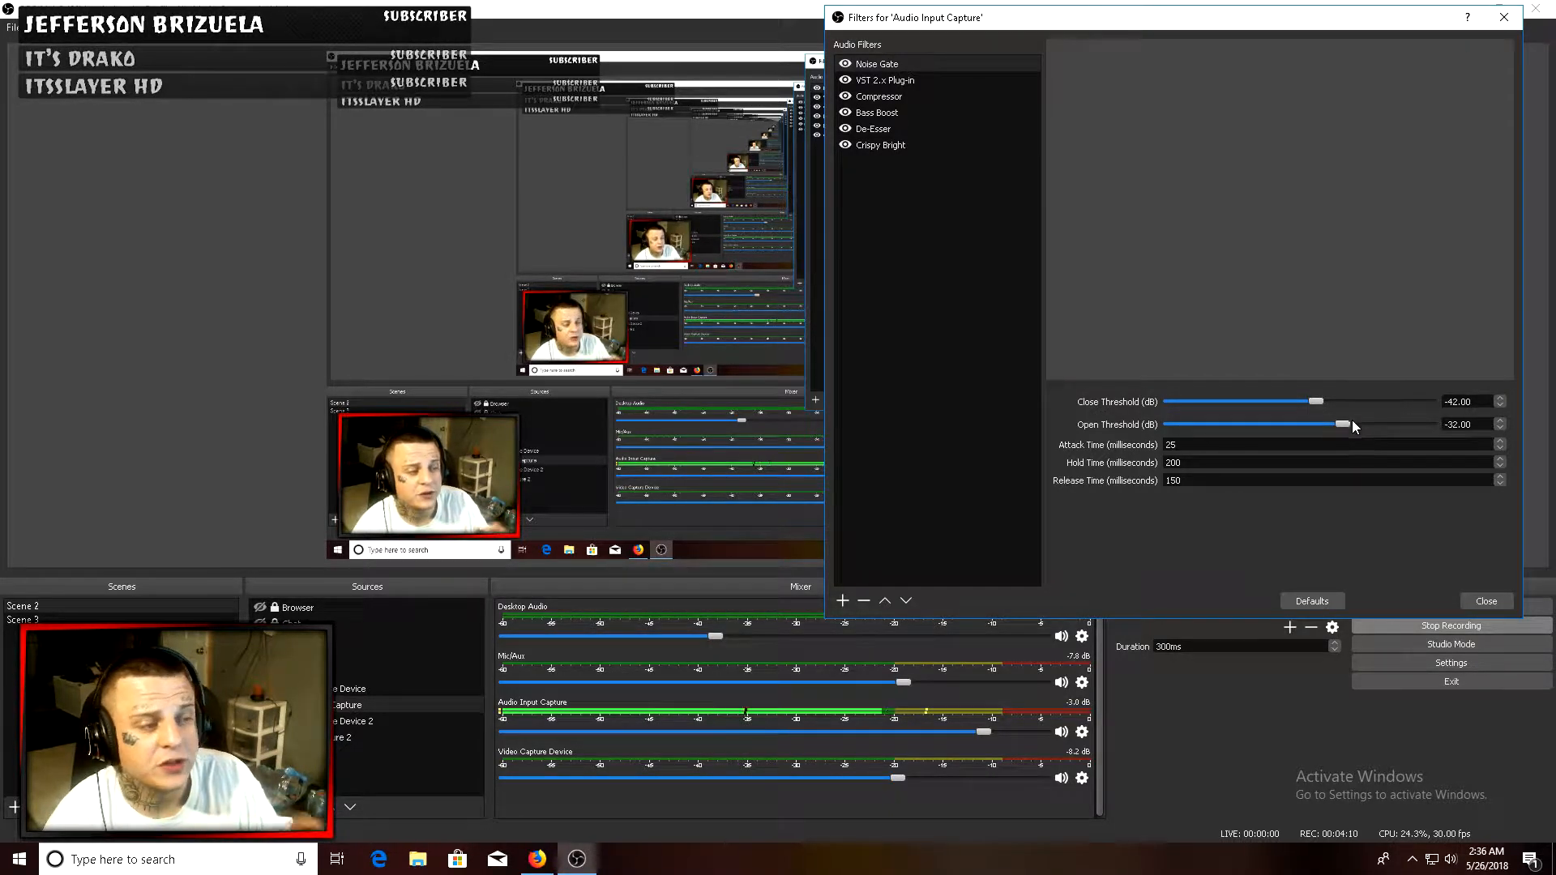
left_click_drag(1341, 425, 972, 419)
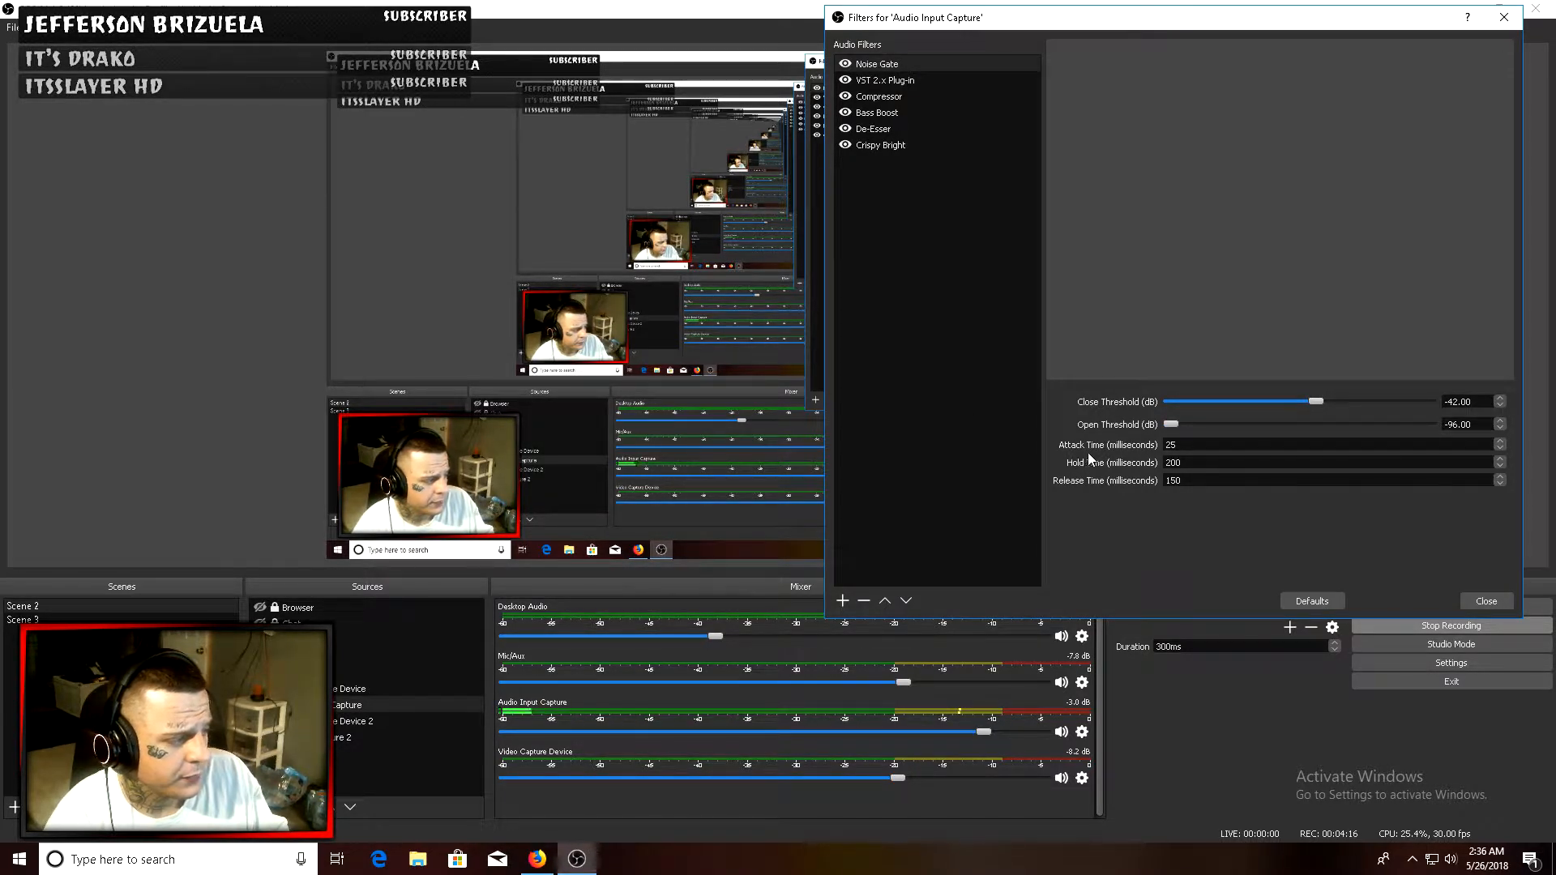
left_click_drag(1174, 425, 1350, 424)
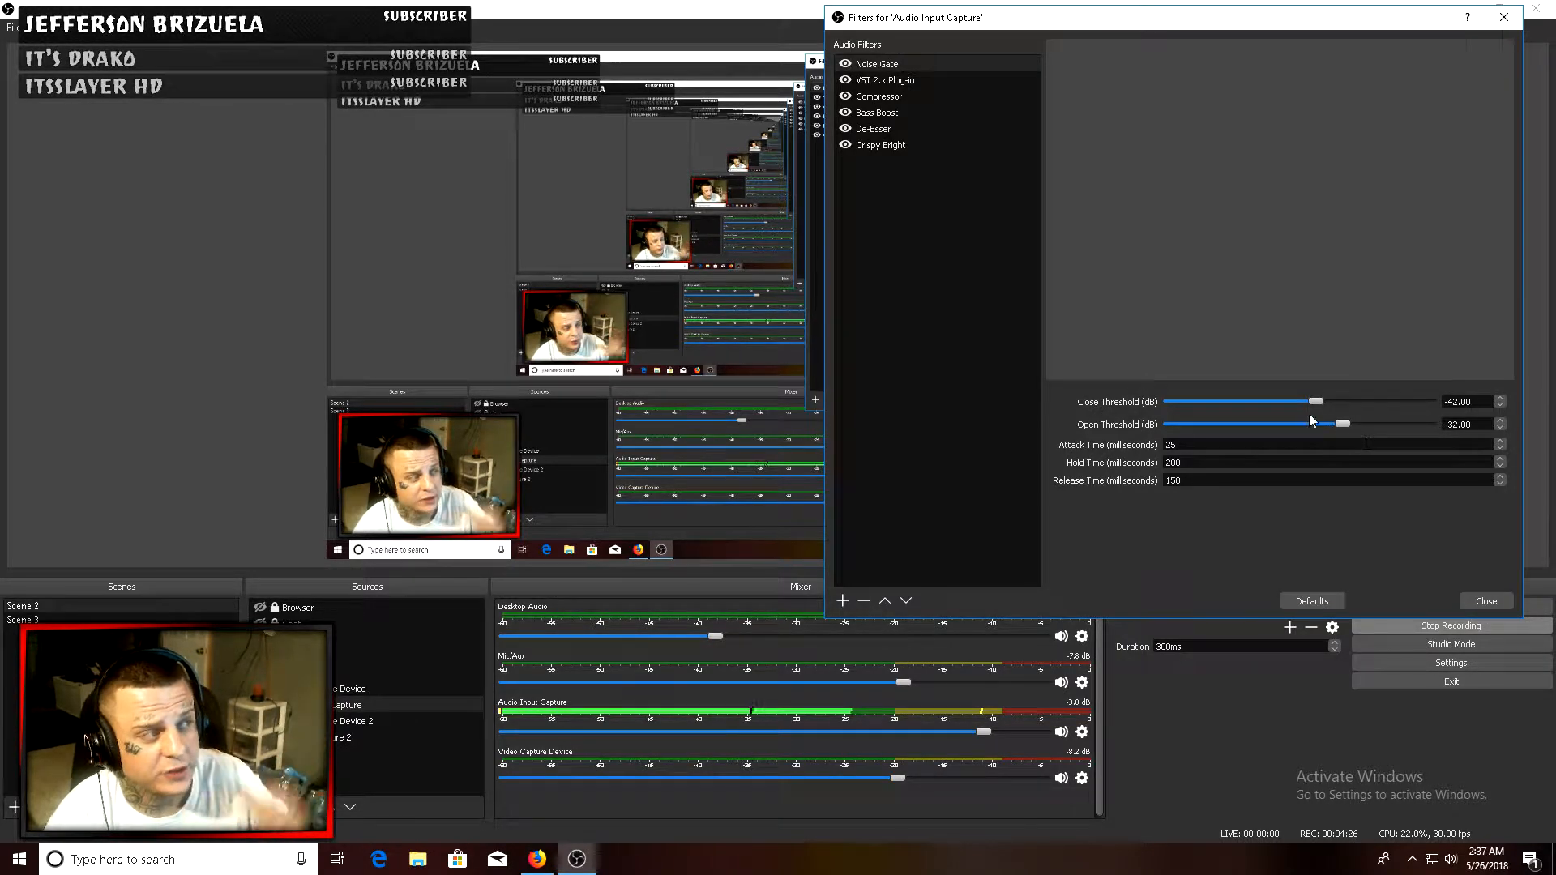
- Select the VST 2.x Plug-in filter, toggle it off and on, and open its plug-in interface
left_click(900, 80)
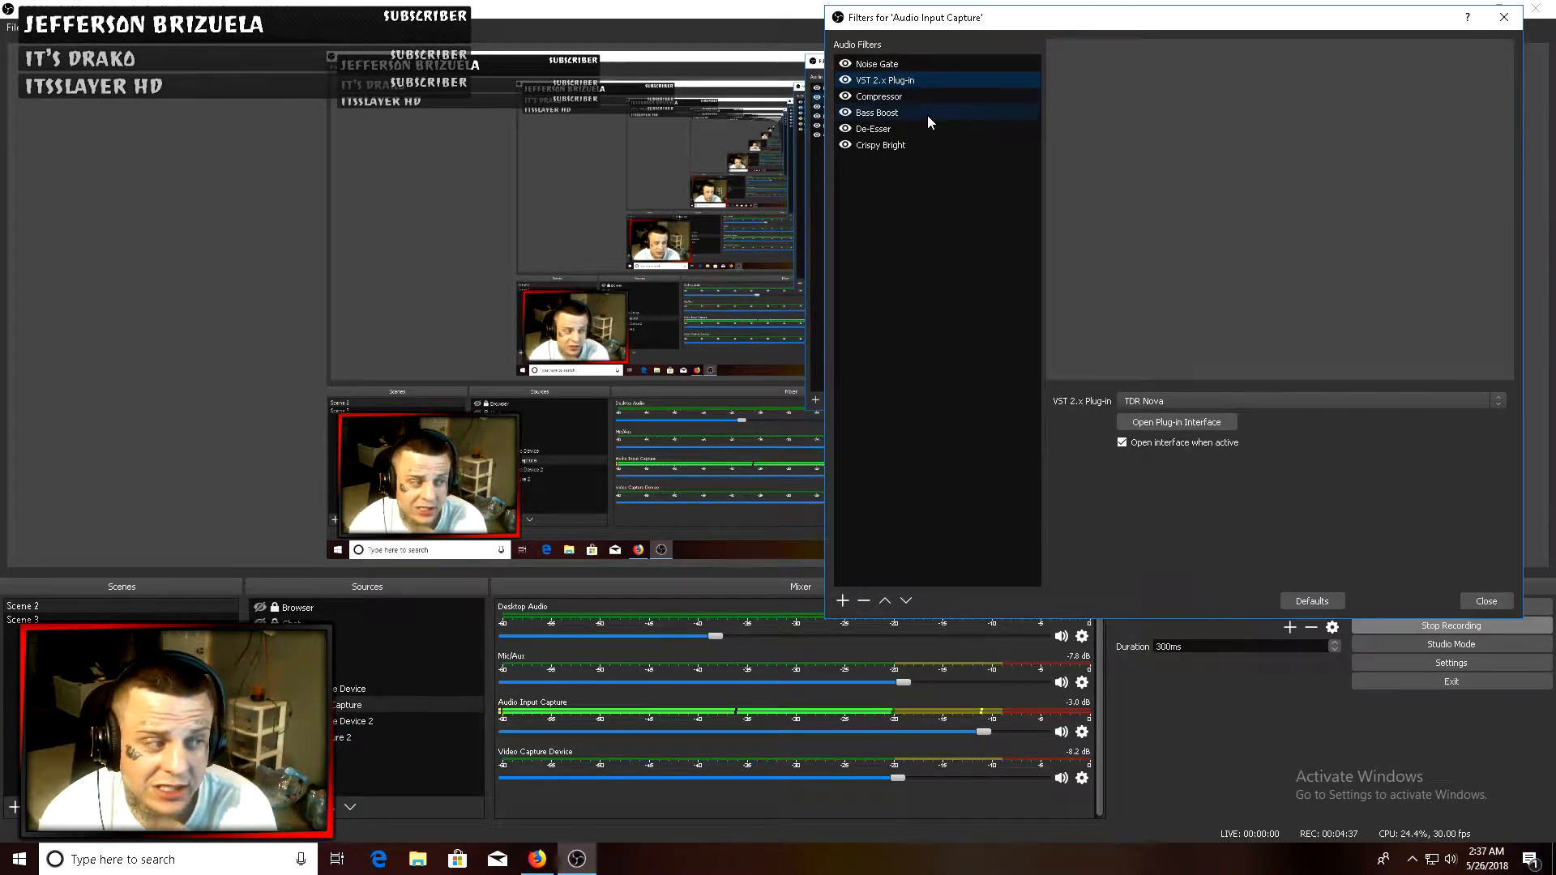
left_click(845, 80)
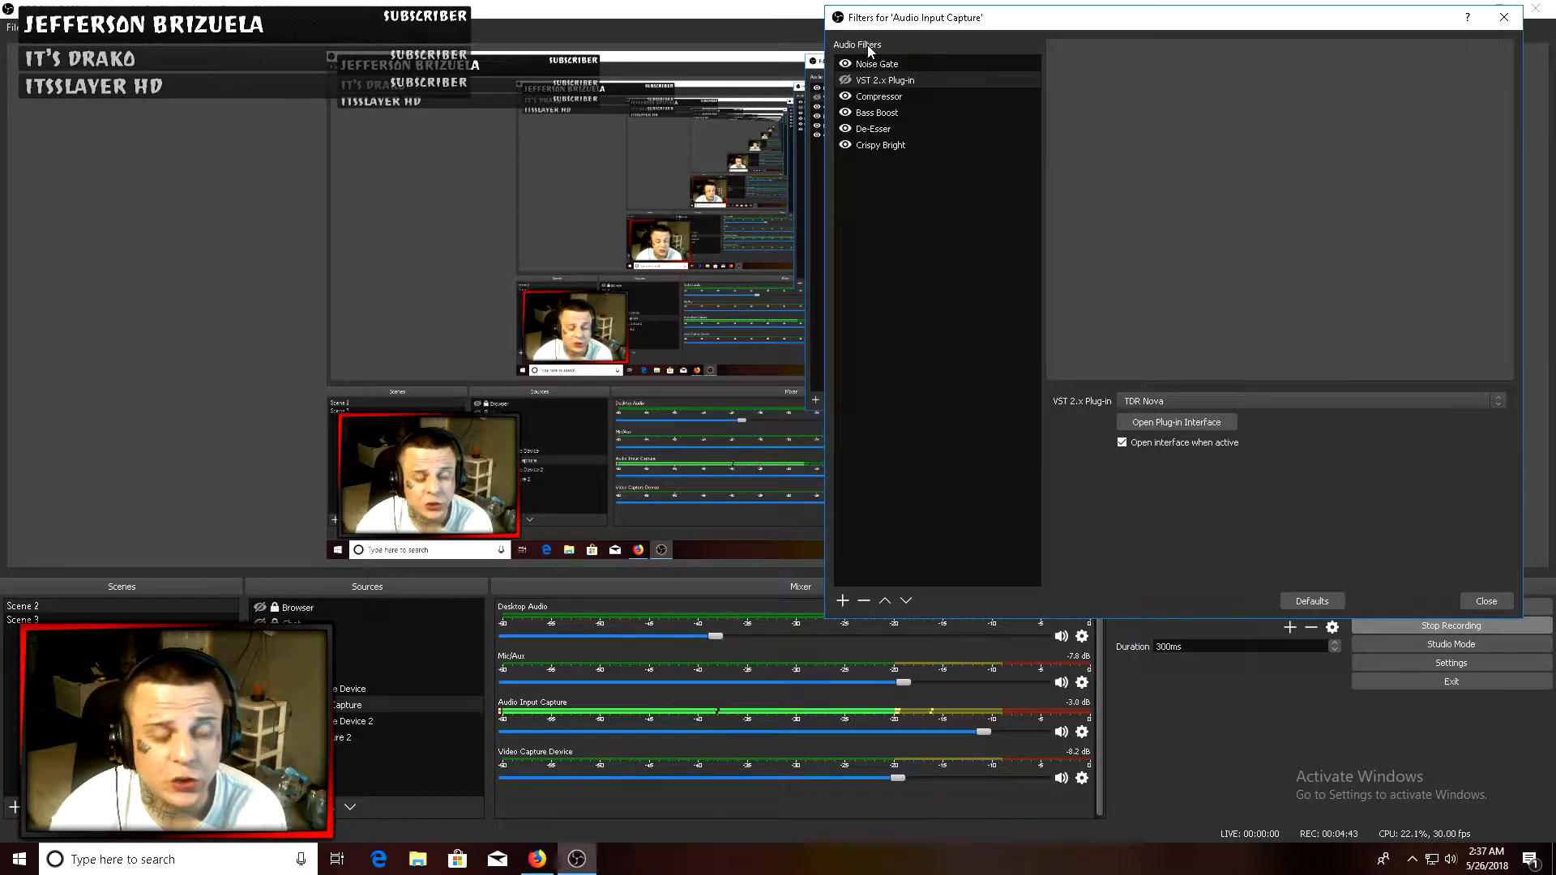
left_click(845, 80)
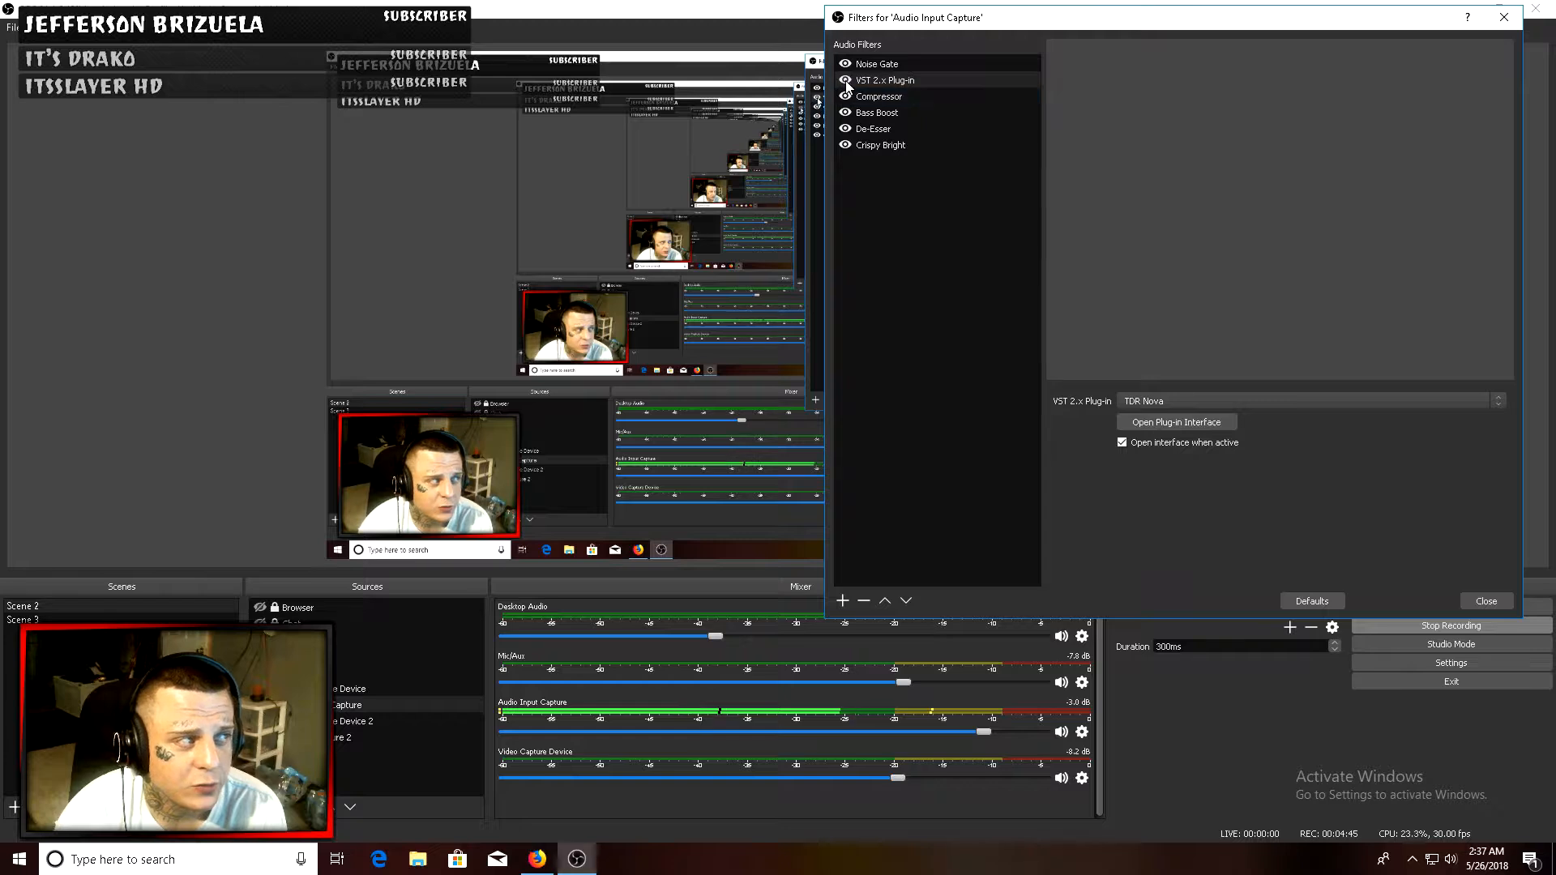
left_click(1160, 418)
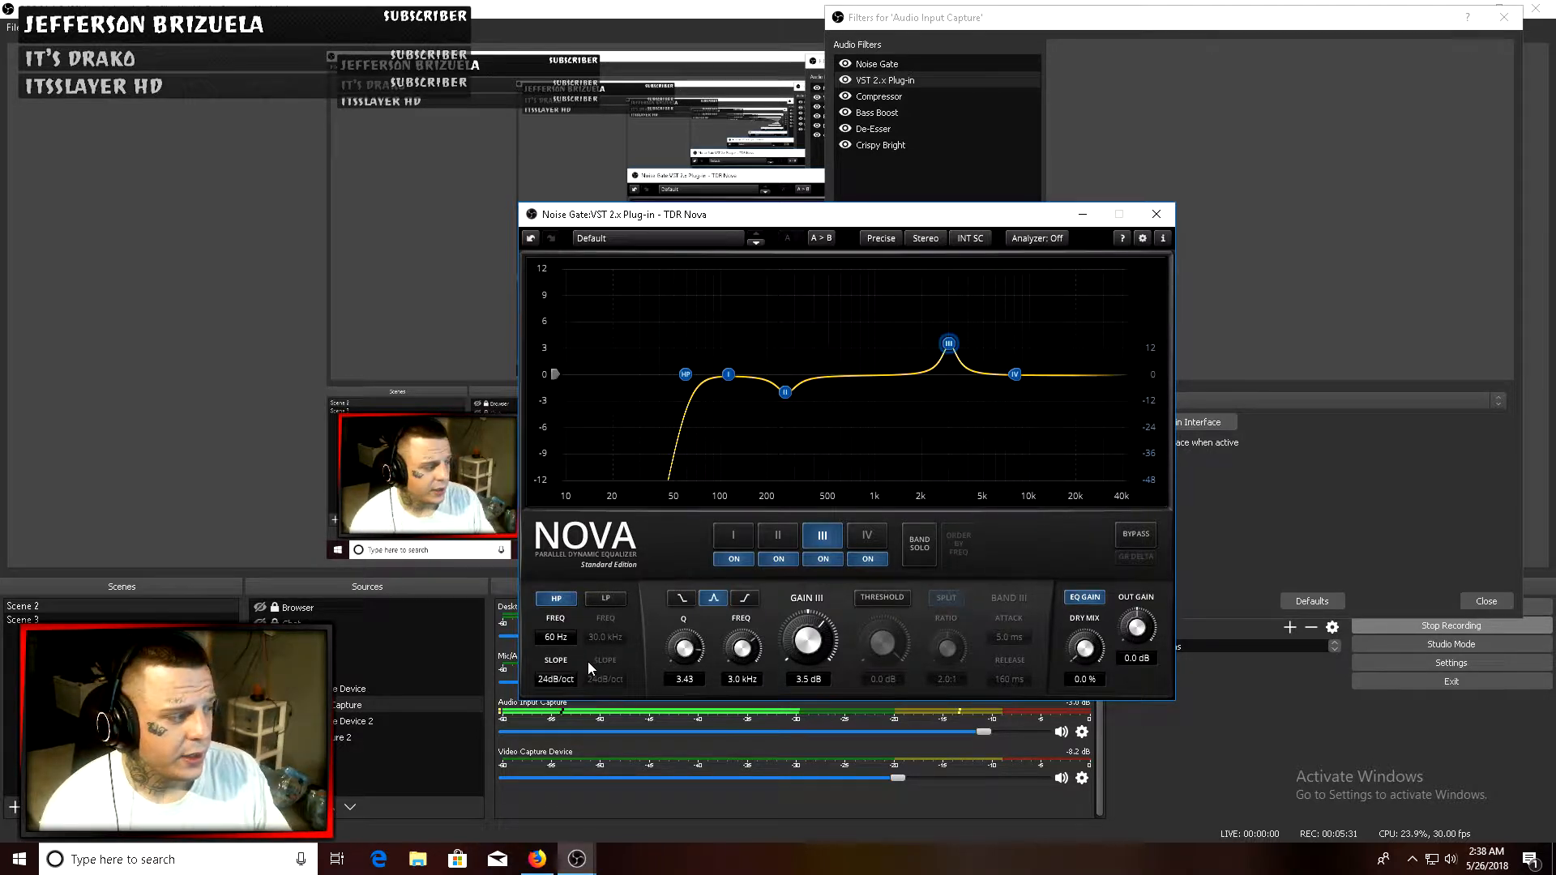
- In TDR Nova, toggle the high-pass band off and on, and set band II to Q 1.85 and gain -2.5 dB
left_click(556, 599)
left_click(556, 600)
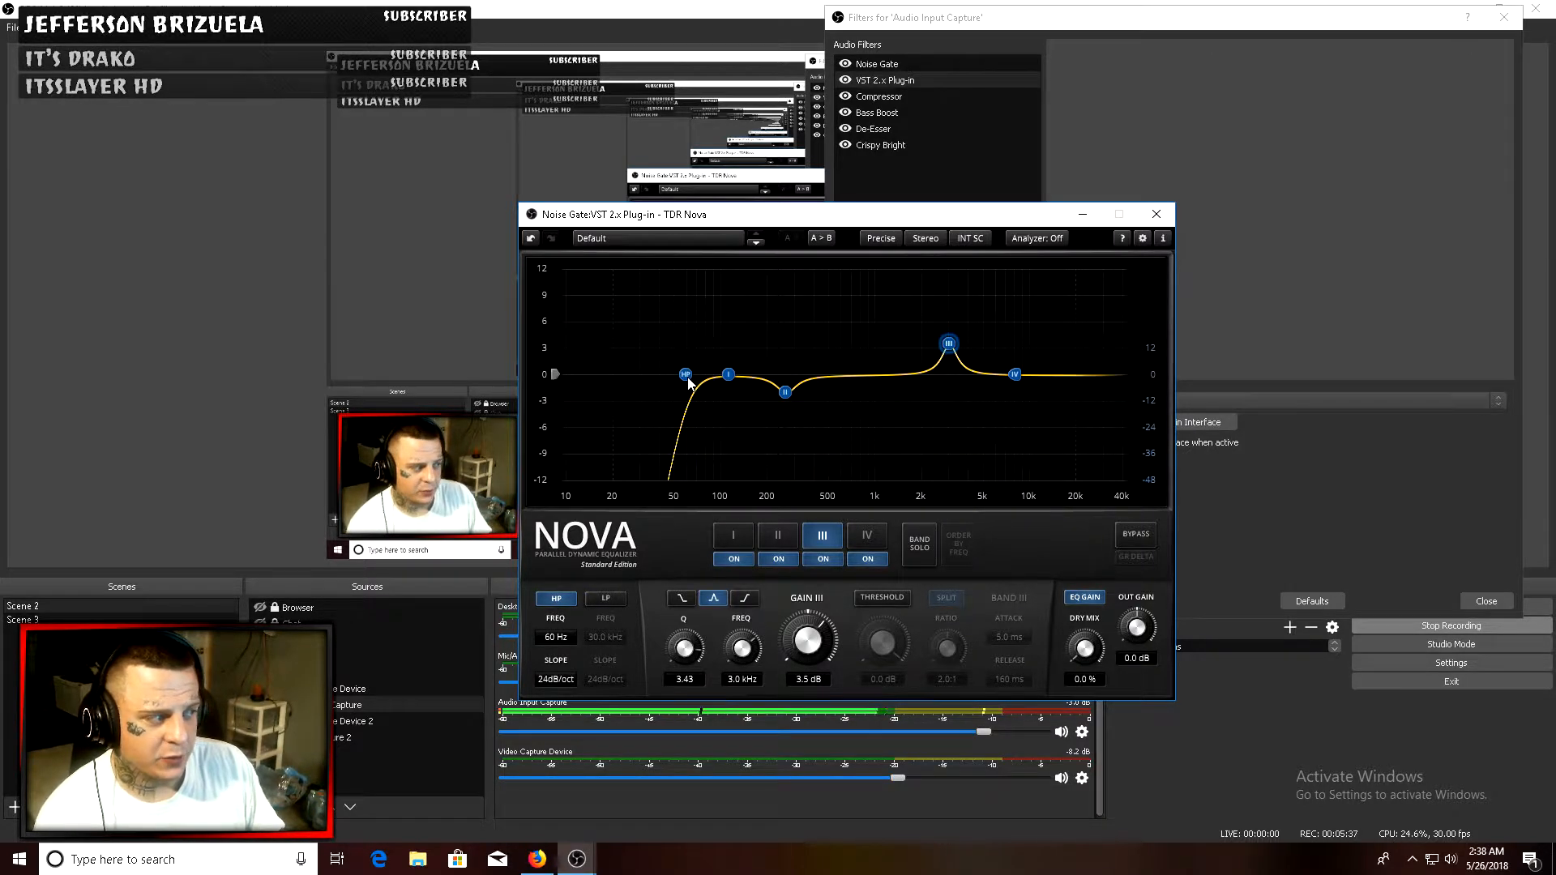
mouse_move(688, 381)
left_mouse_down()
mouse_move(724, 385)
mouse_move(688, 386)
left_mouse_up()
left_click(786, 394)
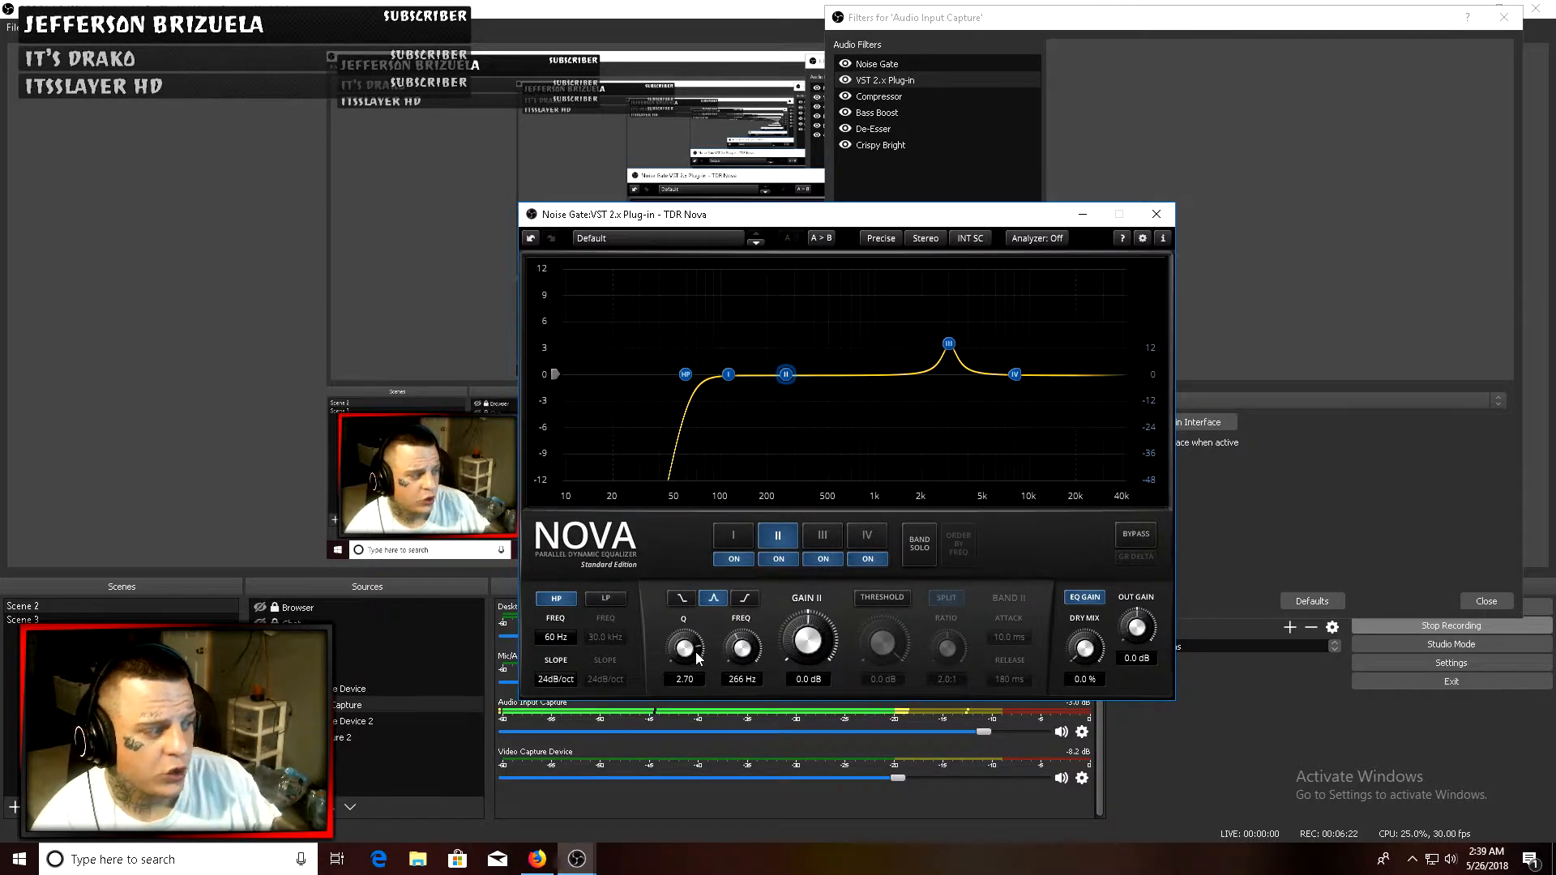
left_click_drag(697, 650, 696, 669)
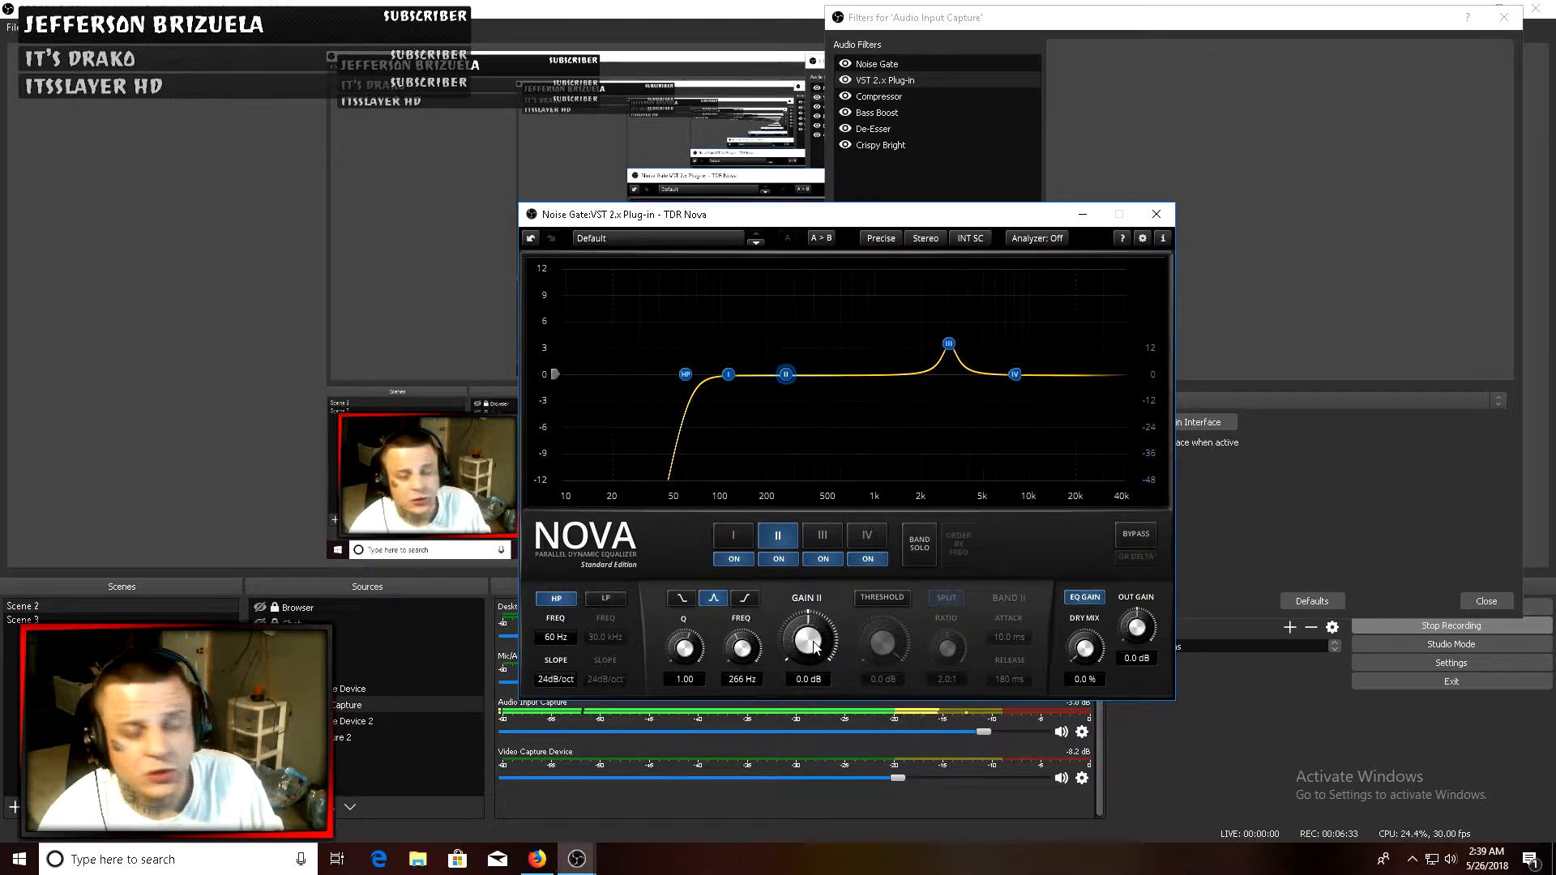
left_click_drag(815, 644, 815, 663)
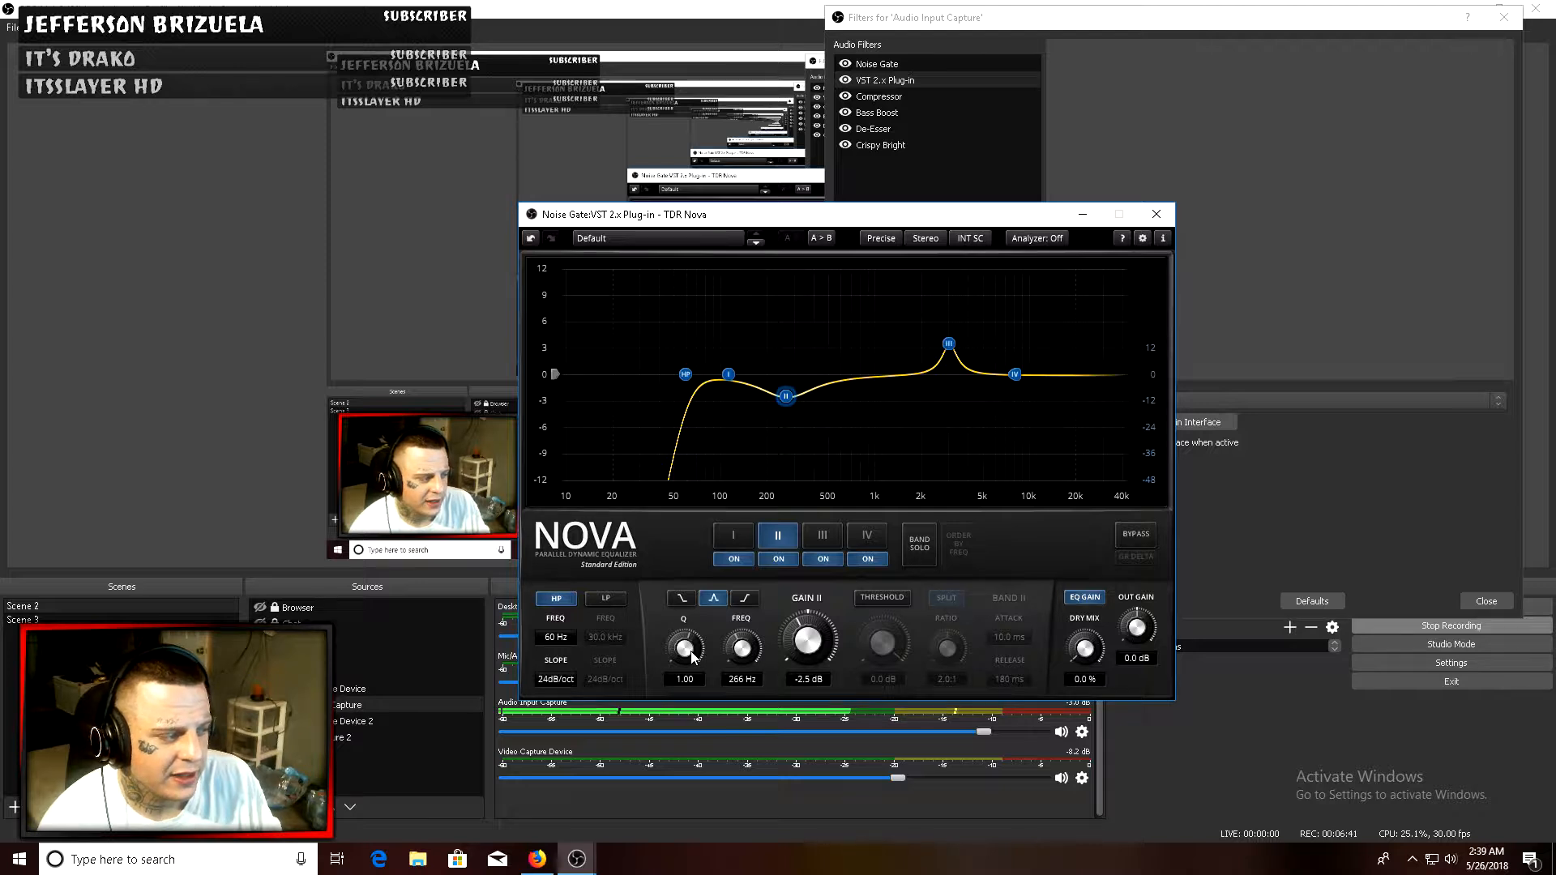
mouse_move(695, 657)
left_mouse_down()
mouse_move(695, 626)
mouse_move(697, 639)
left_mouse_up()
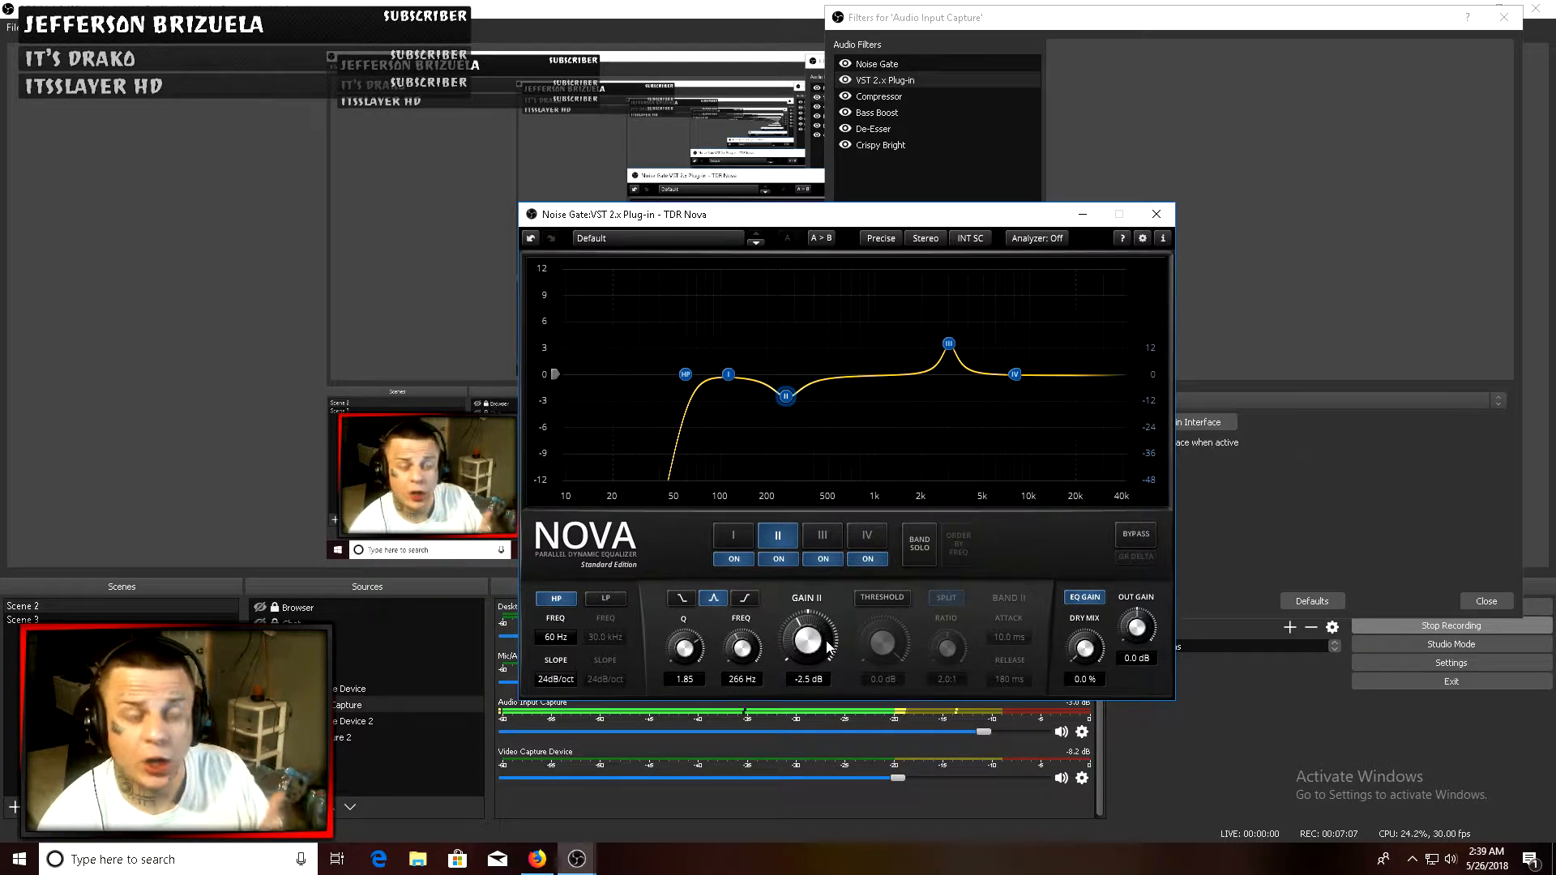
- Select band III and set its Q to 3.29
left_click(948, 344)
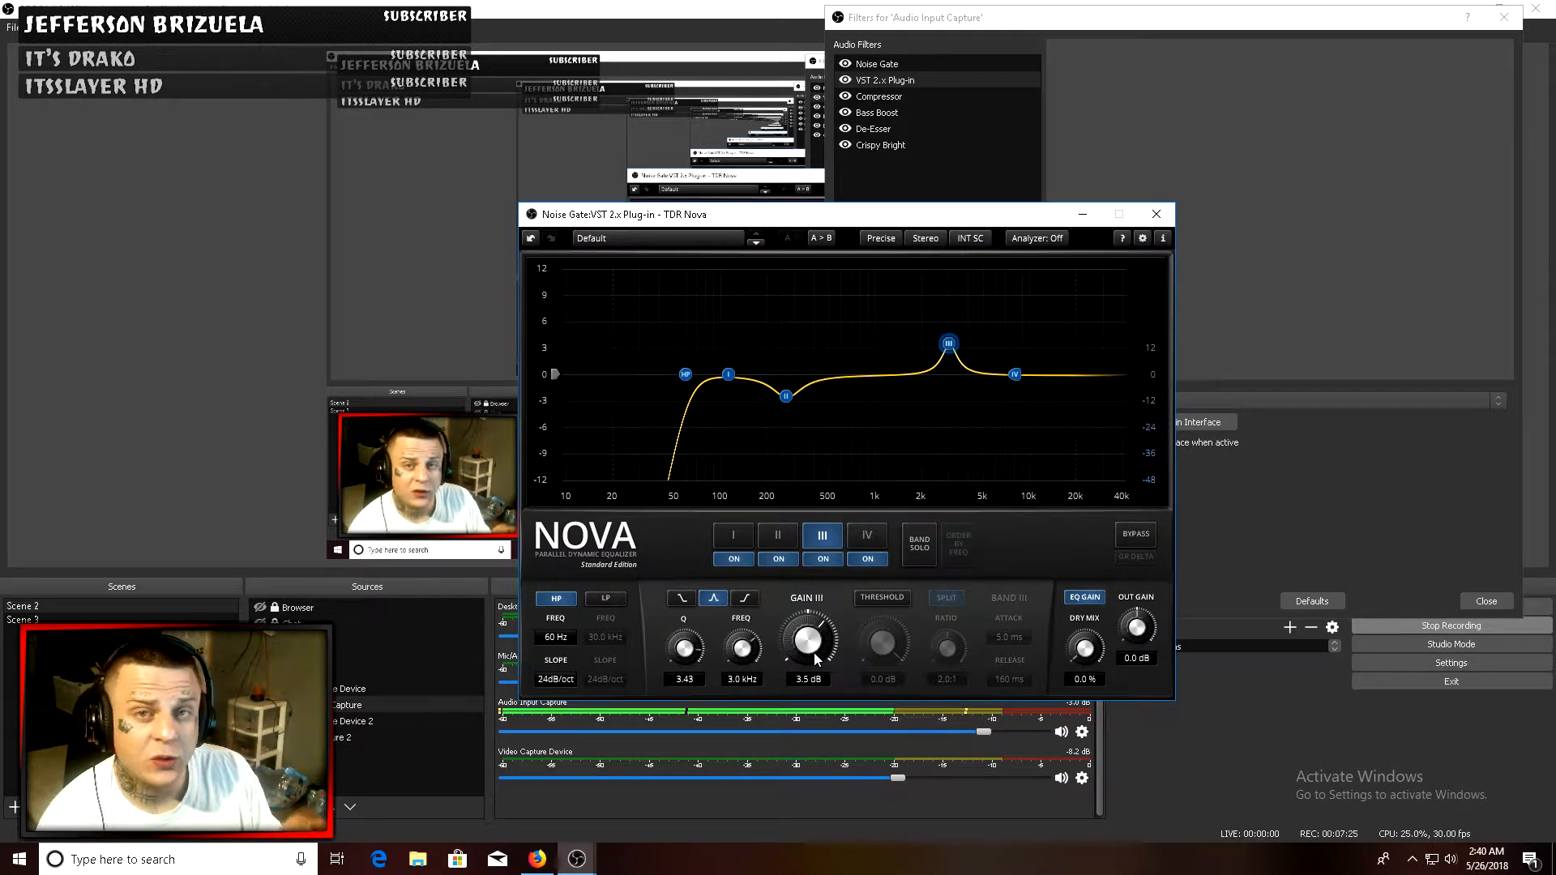
mouse_move(685, 648)
left_mouse_down()
mouse_move(684, 678)
mouse_move(685, 655)
left_mouse_up()
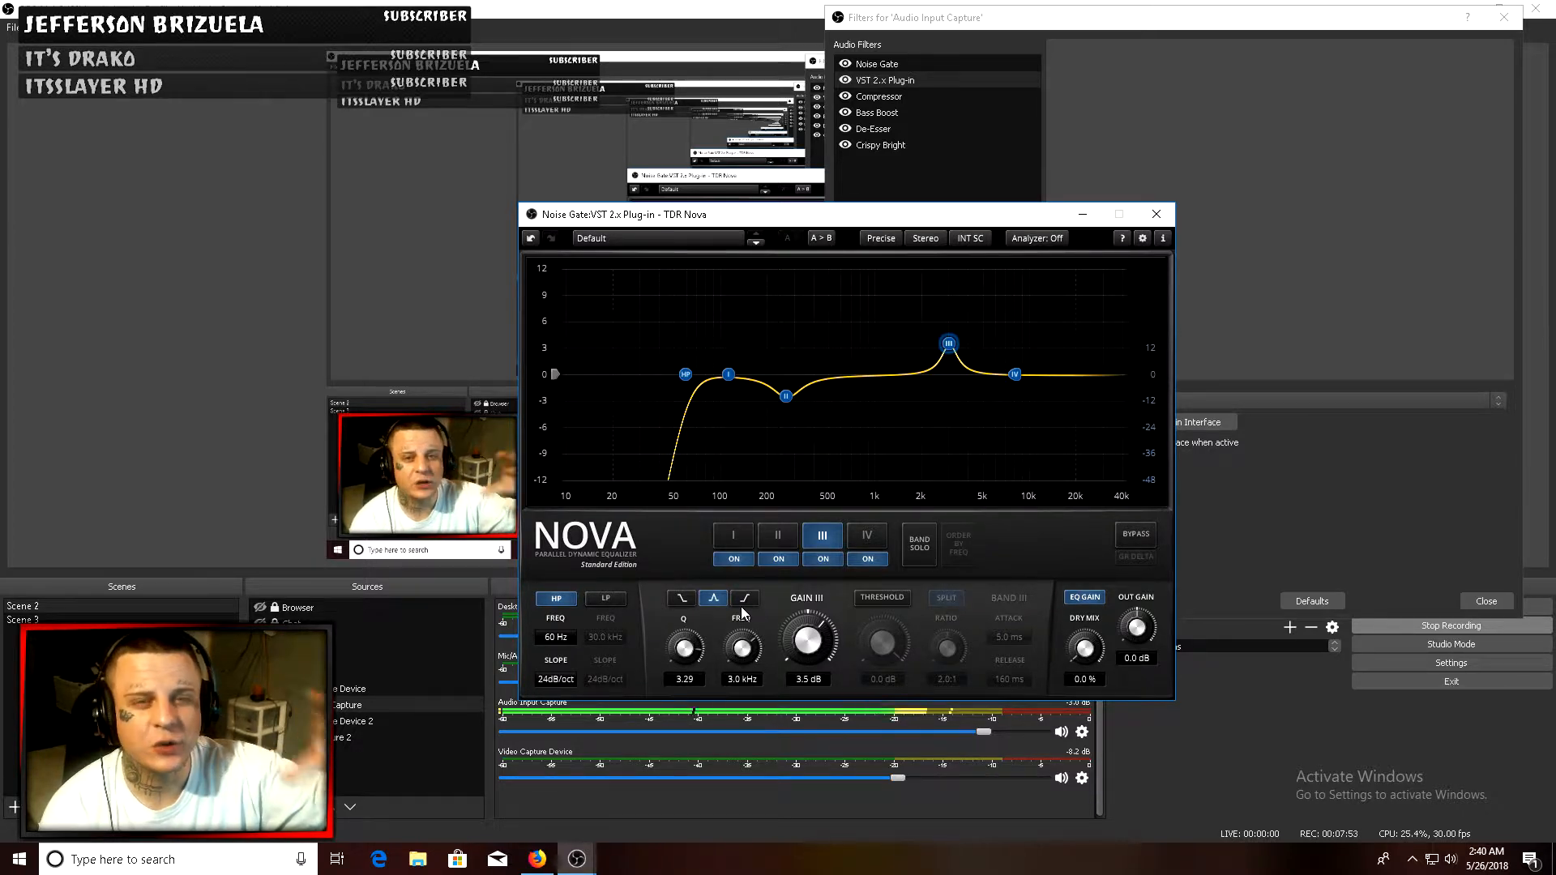
- Select the Compressor filter and try lowering its Threshold before returning it to -24.80 dB
left_click(875, 97)
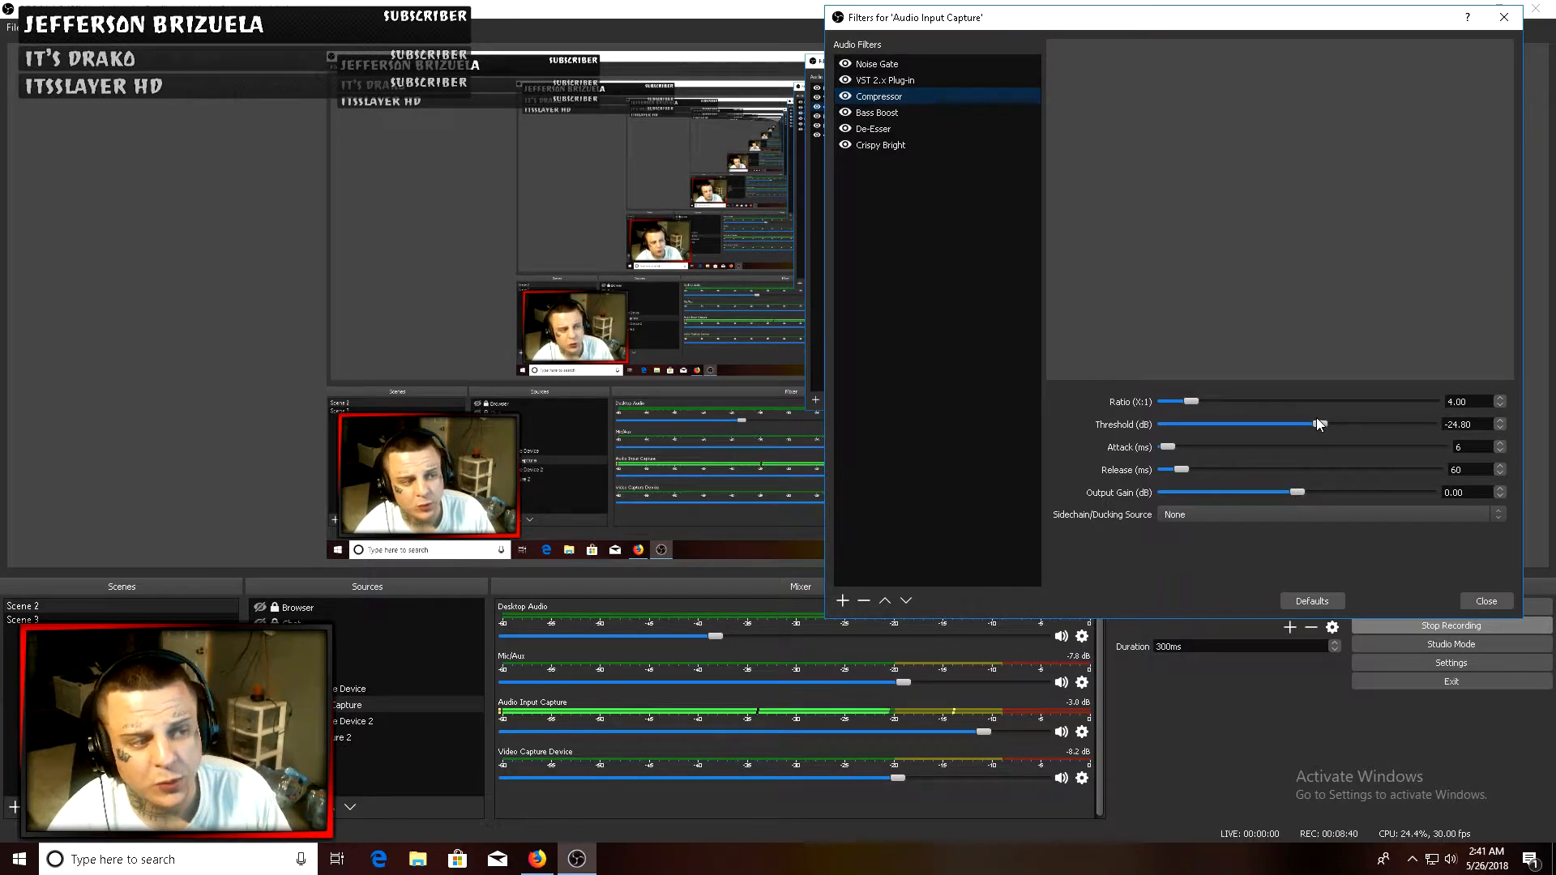
left_click_drag(1321, 424, 1294, 428)
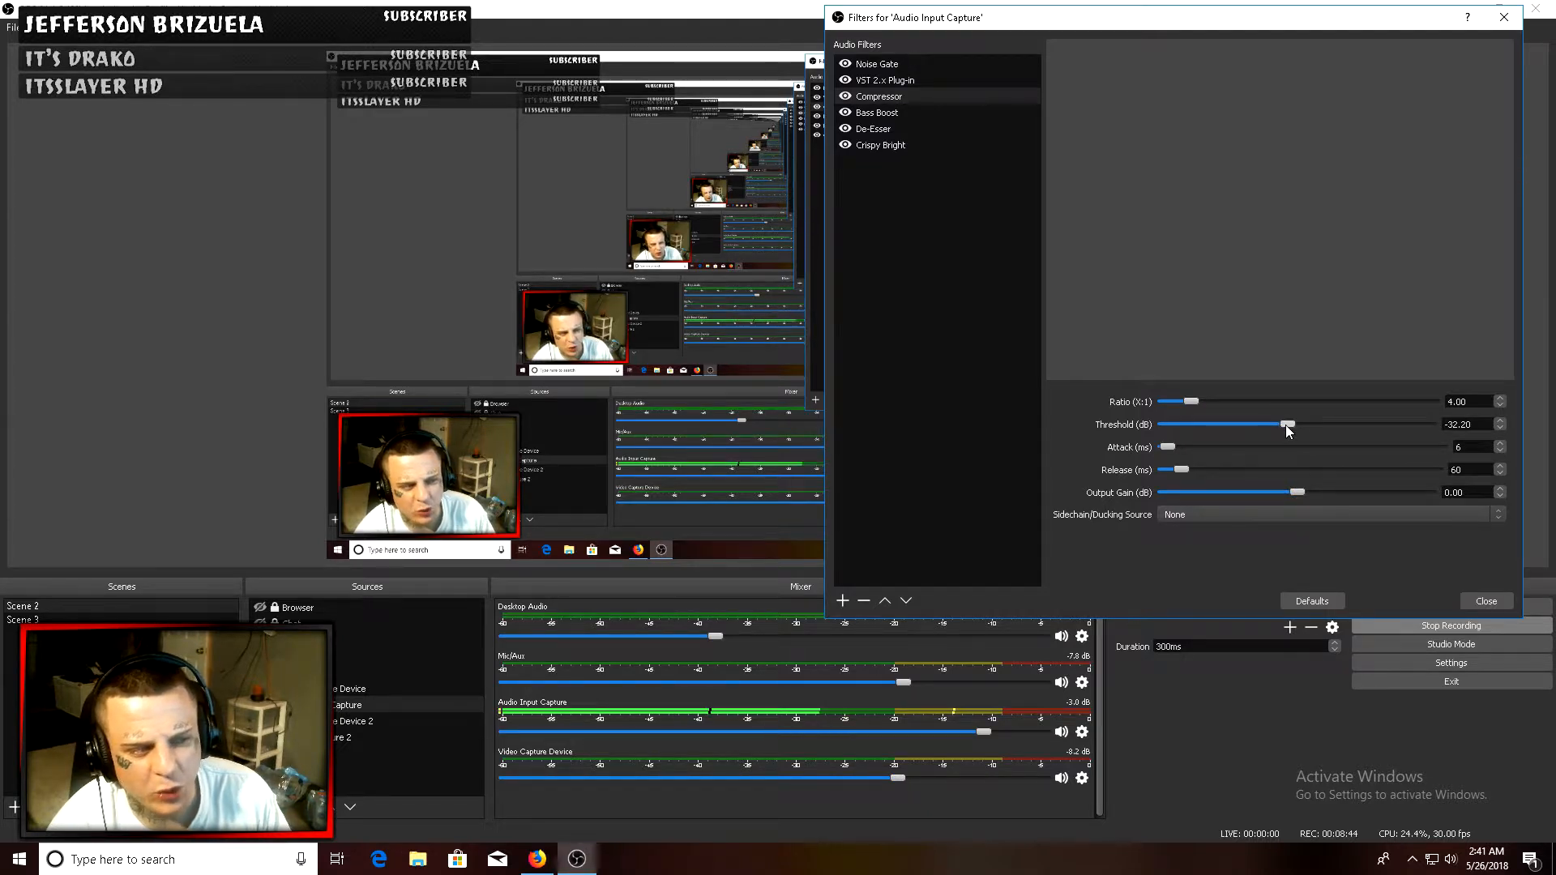
left_click_drag(1252, 425, 1233, 426)
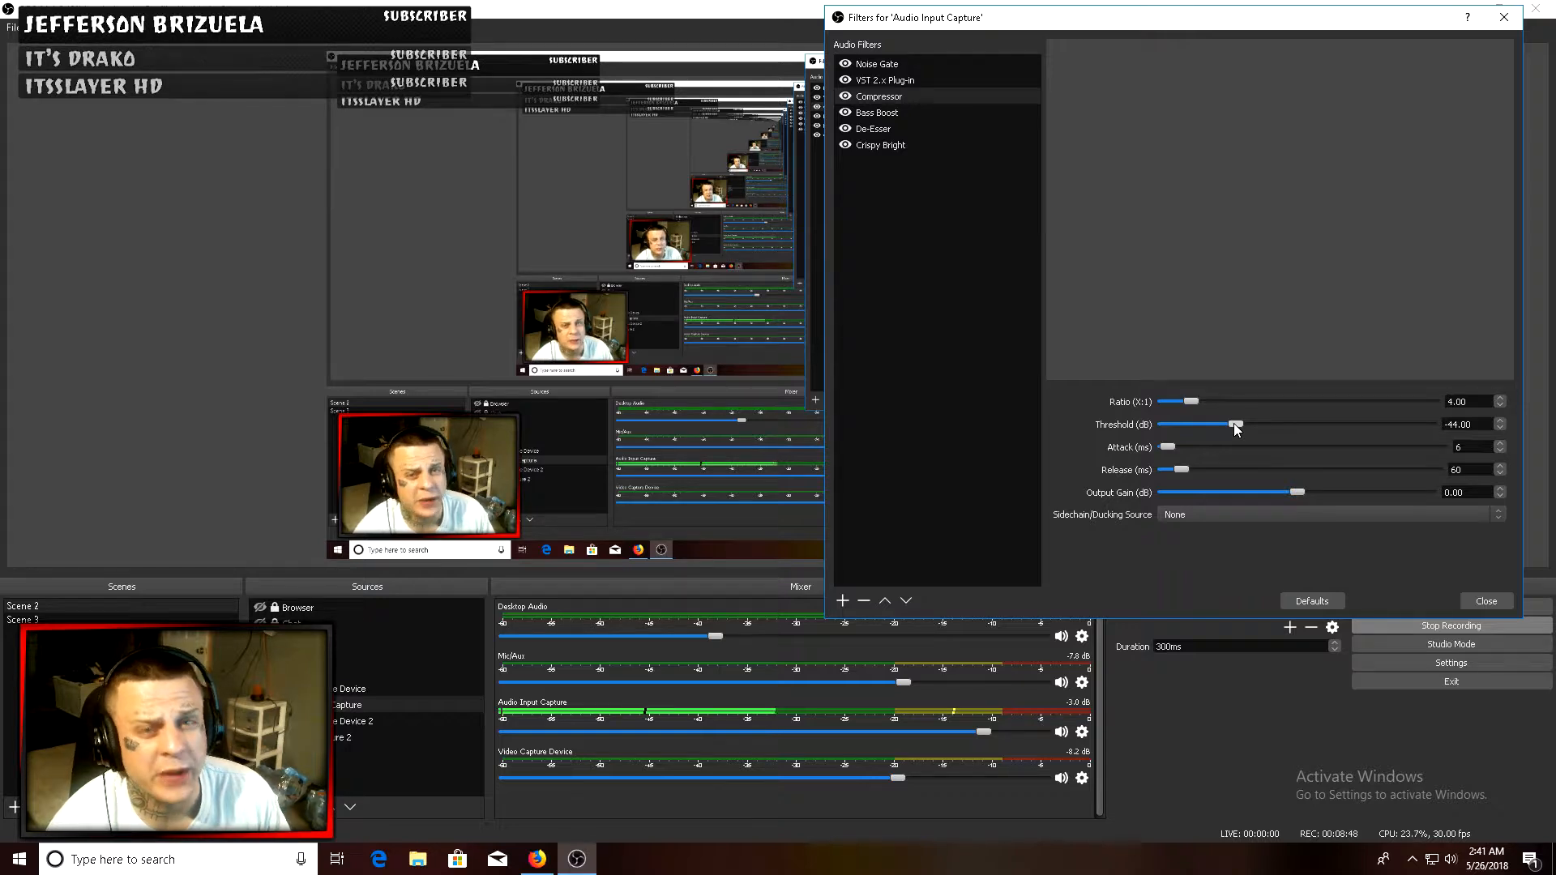
left_click_drag(1233, 425, 1319, 424)
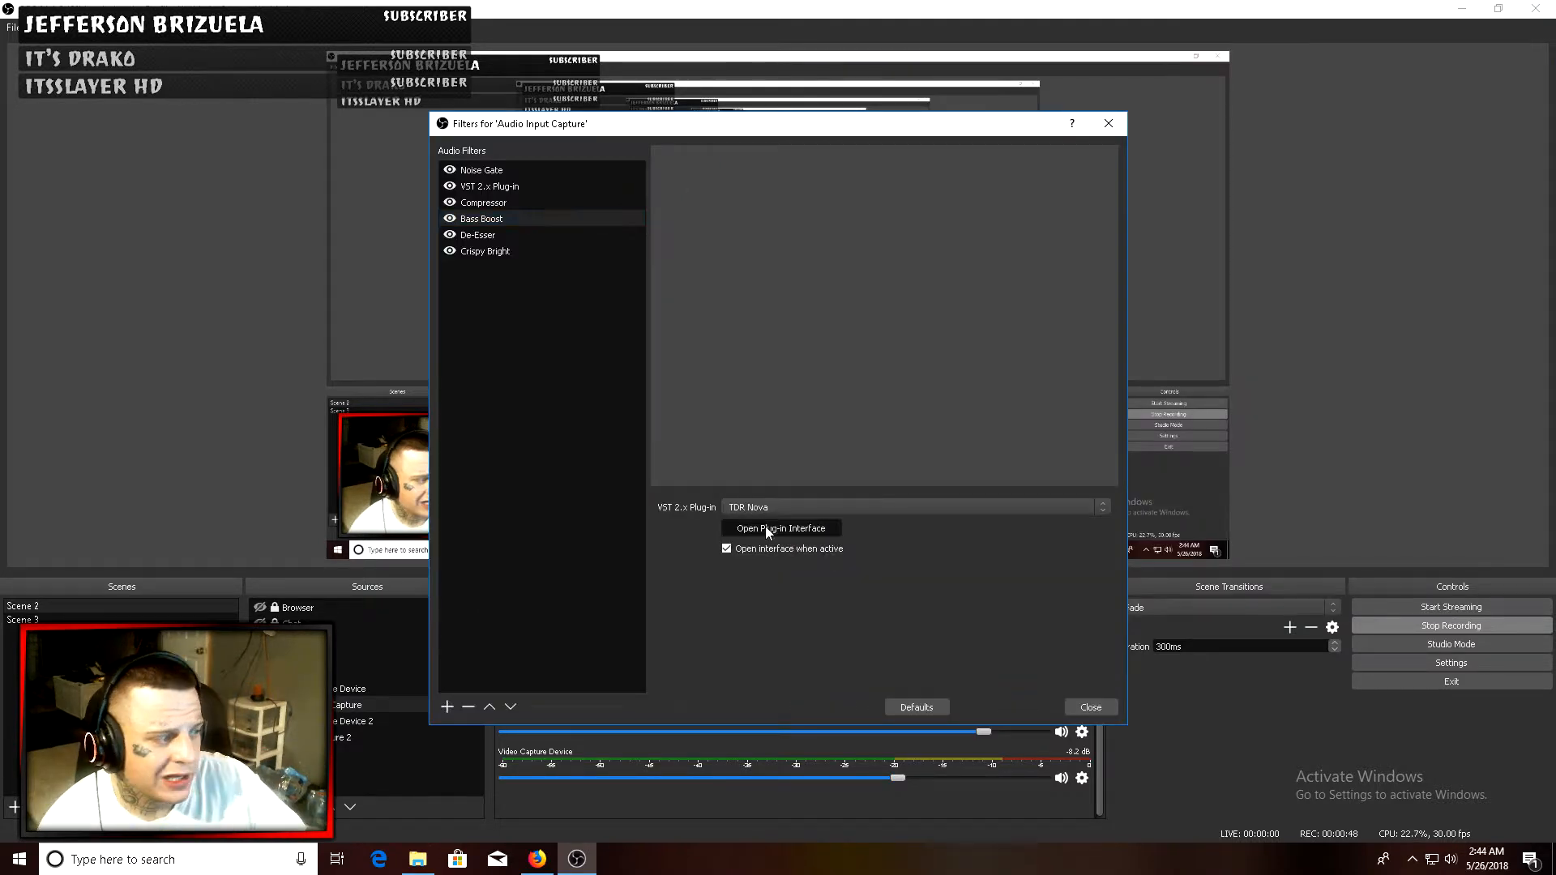
- Open the Bass Boost filter's TDR Nova interface, set band I gain to 3.5 dB, and close it
left_click(765, 527)
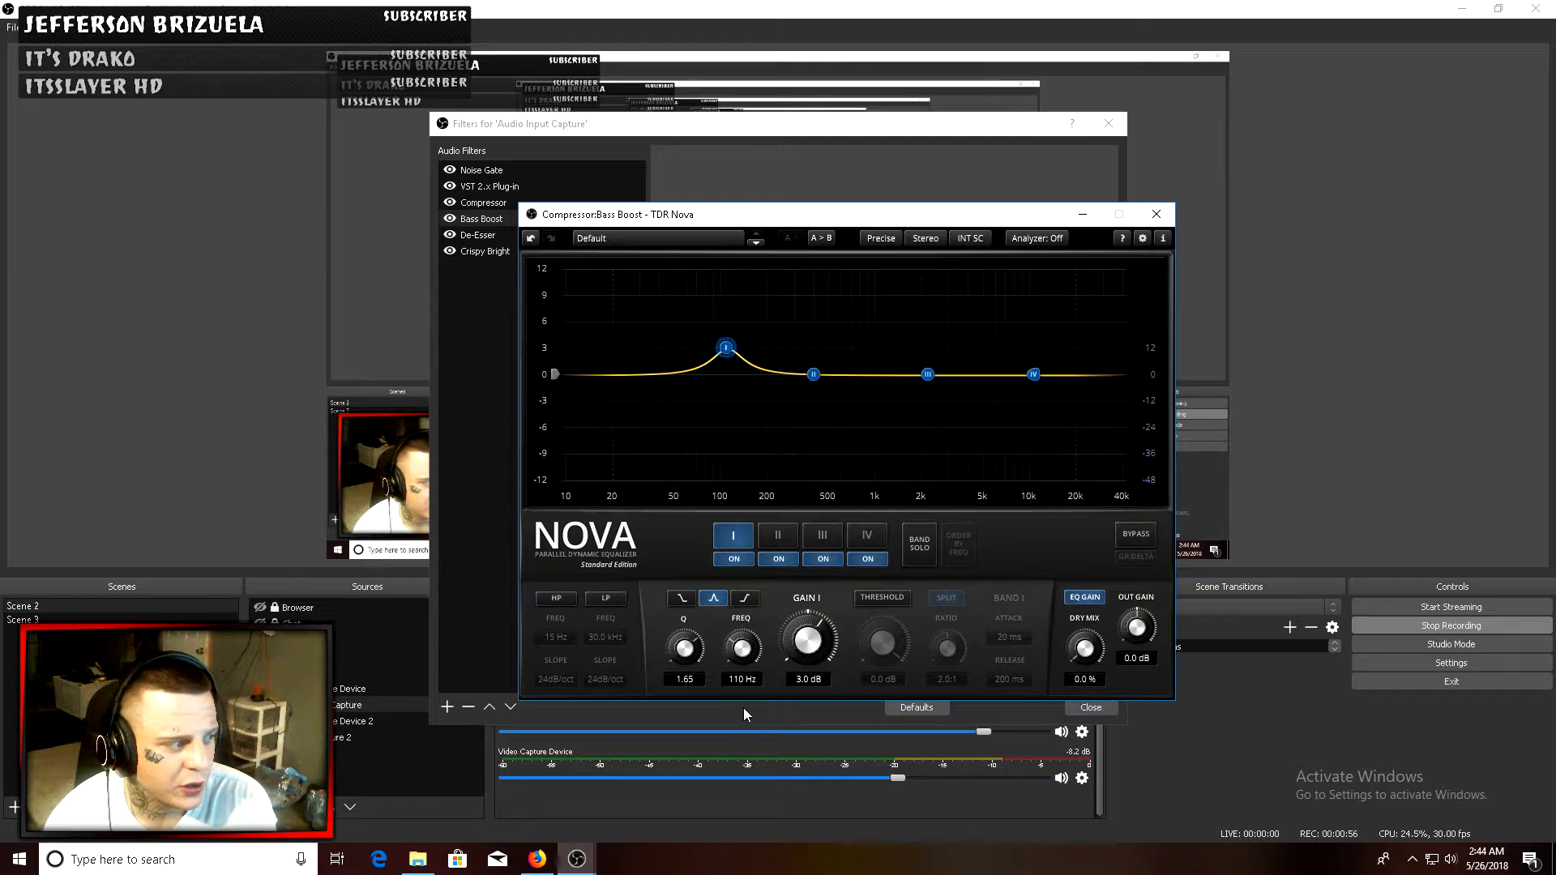
left_click_drag(808, 656, 808, 685)
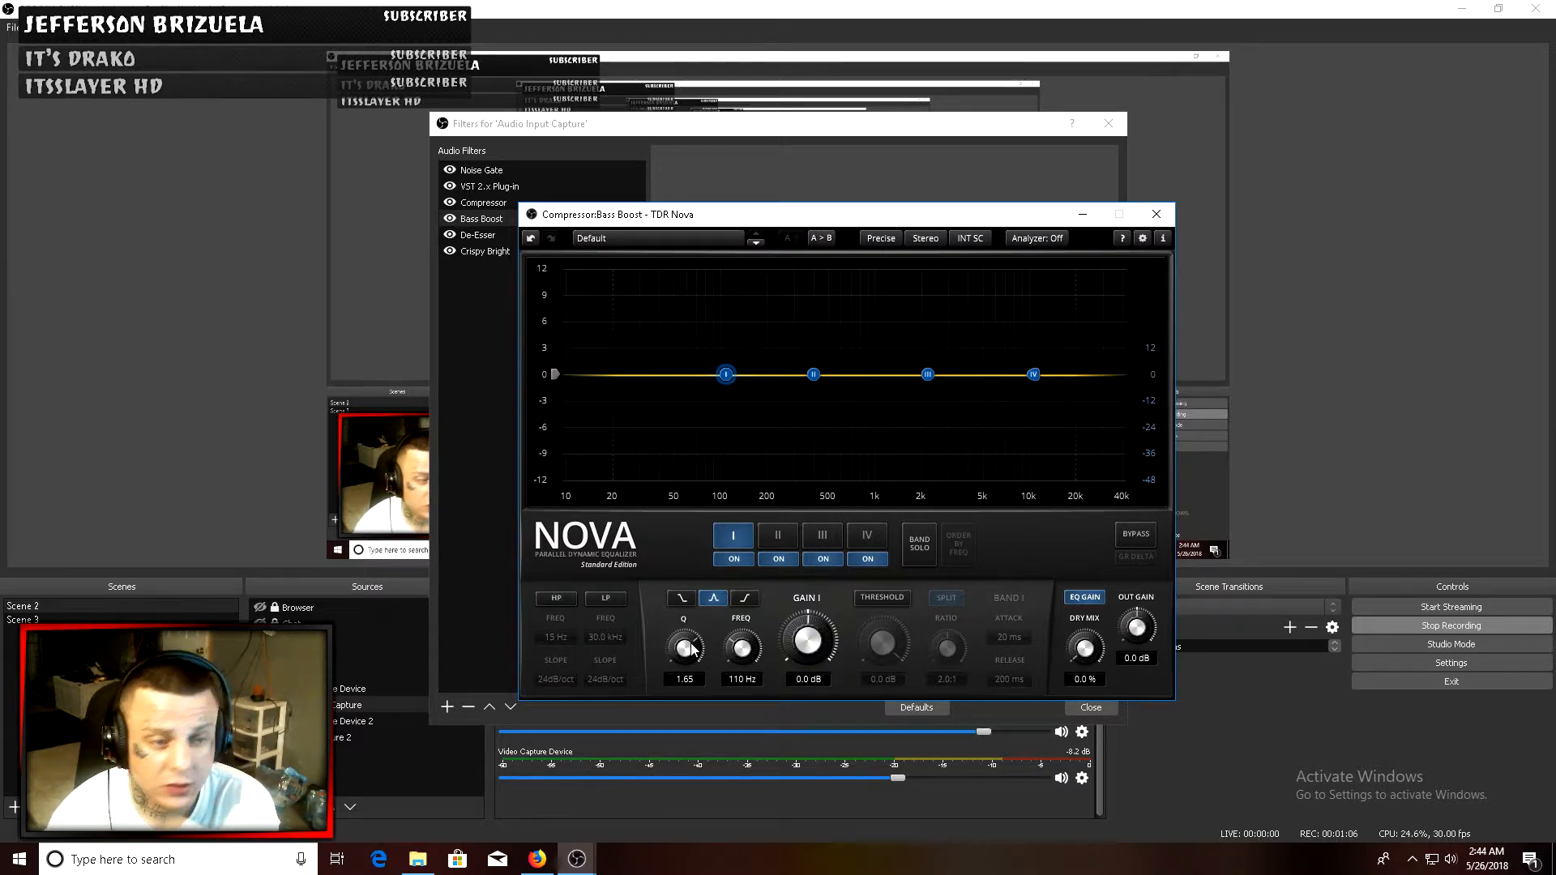
left_click_drag(820, 648, 820, 614)
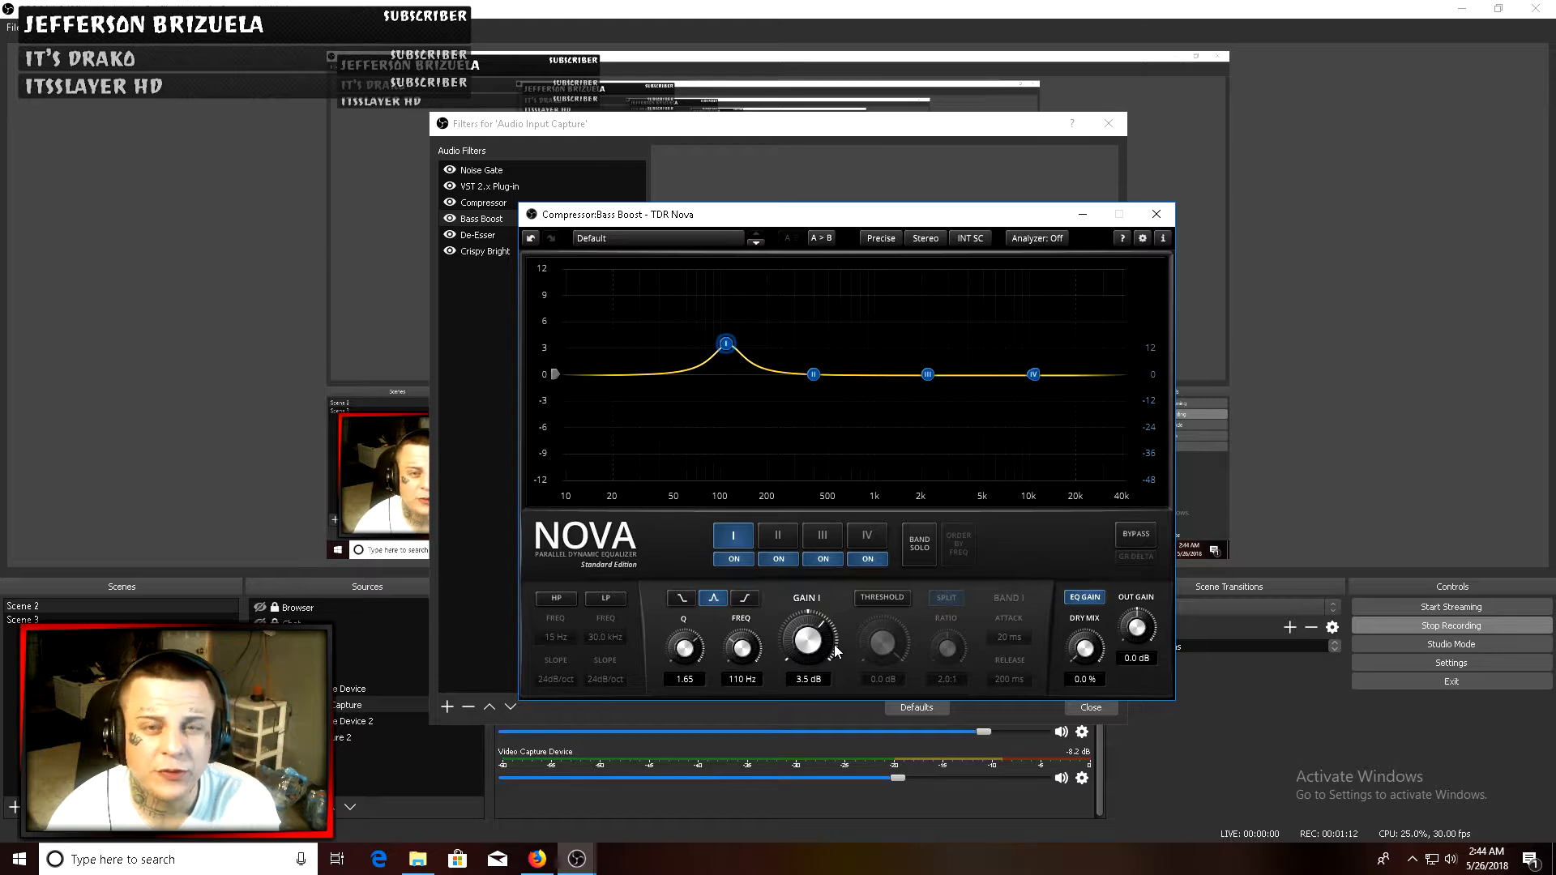
left_click(1167, 213)
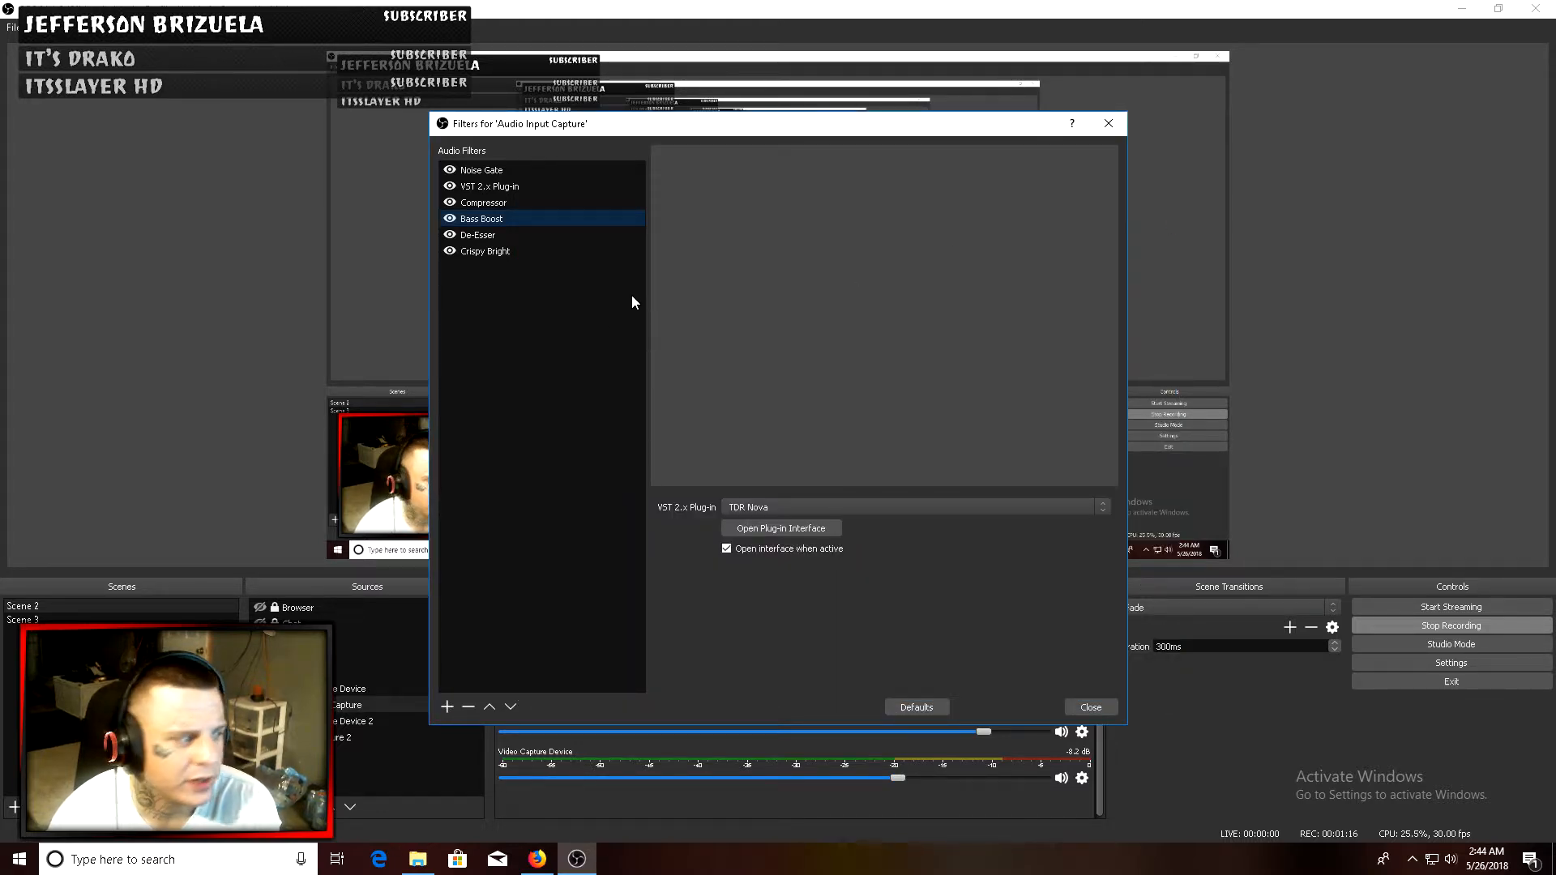
- Select the De-Esser filter, open its TDR Nova interface and view its preset list
left_click(519, 234)
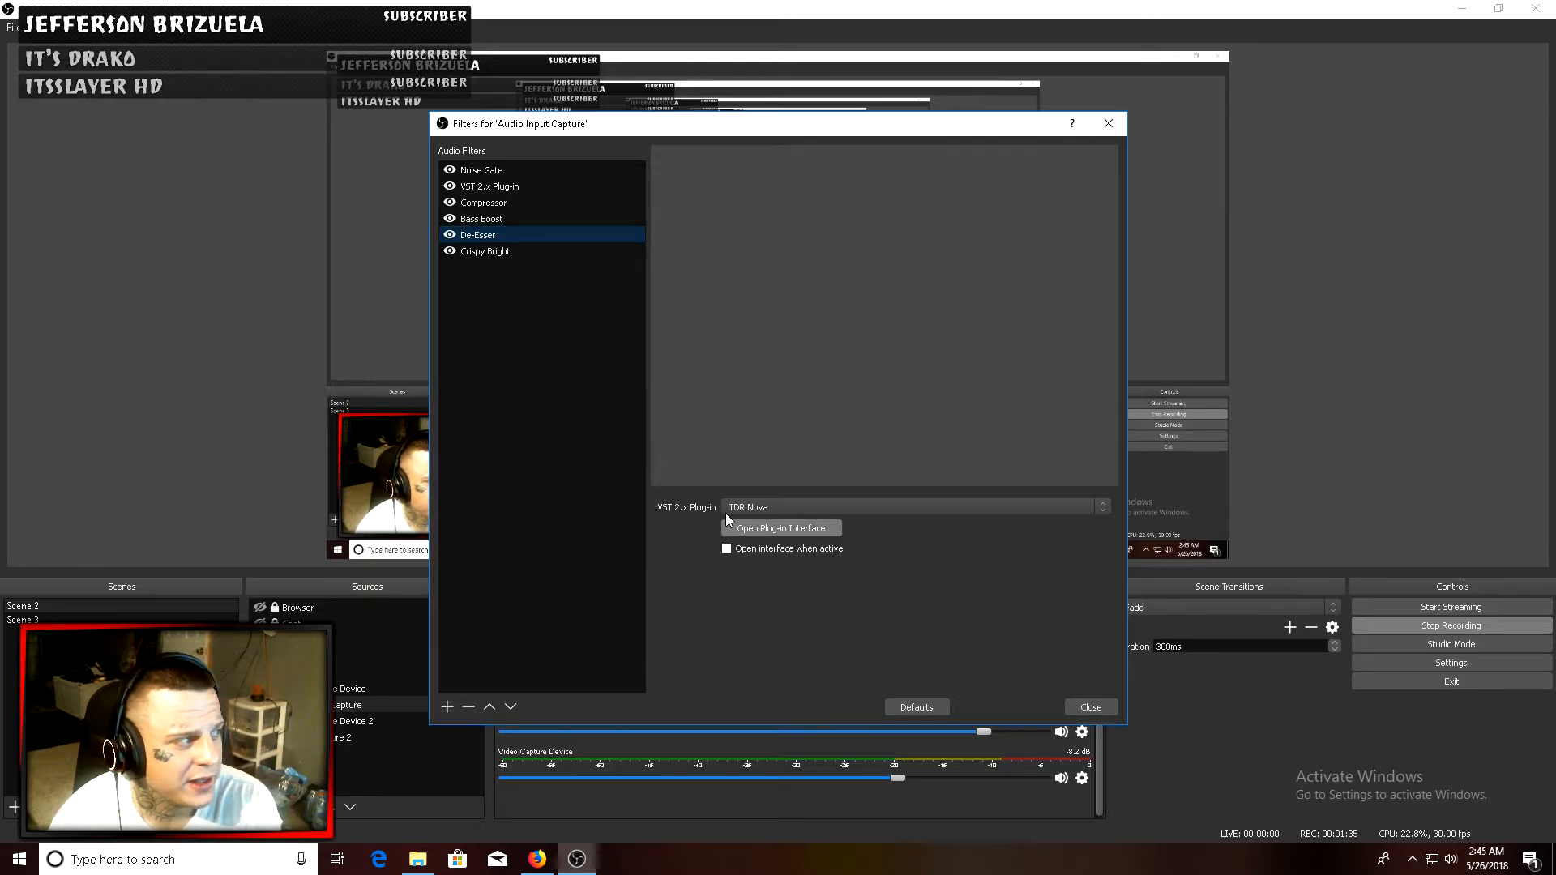
left_click(448, 705)
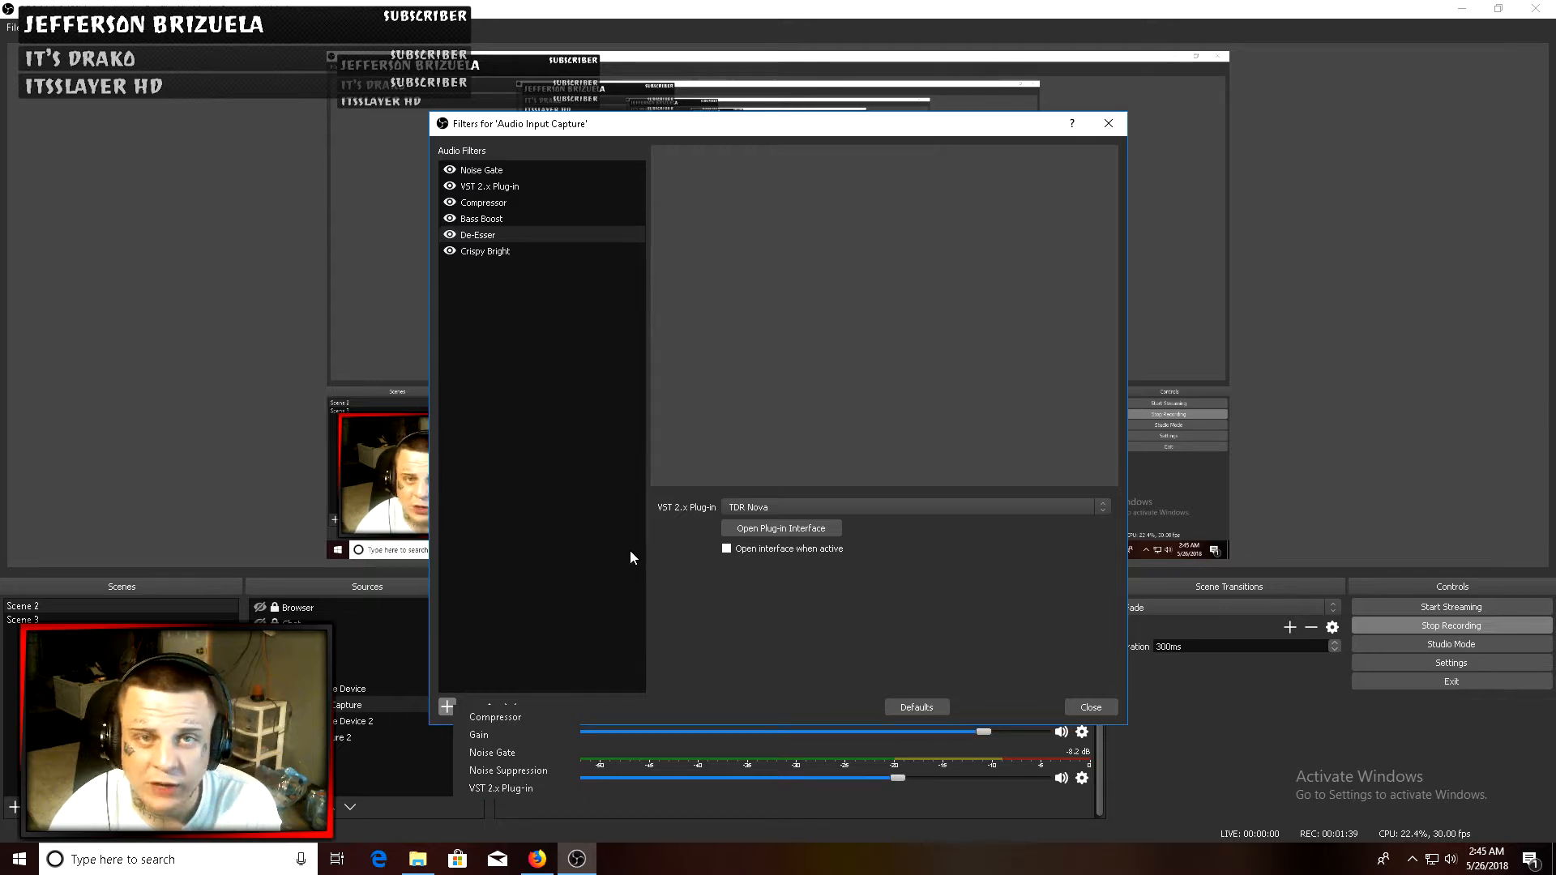
left_click(610, 526)
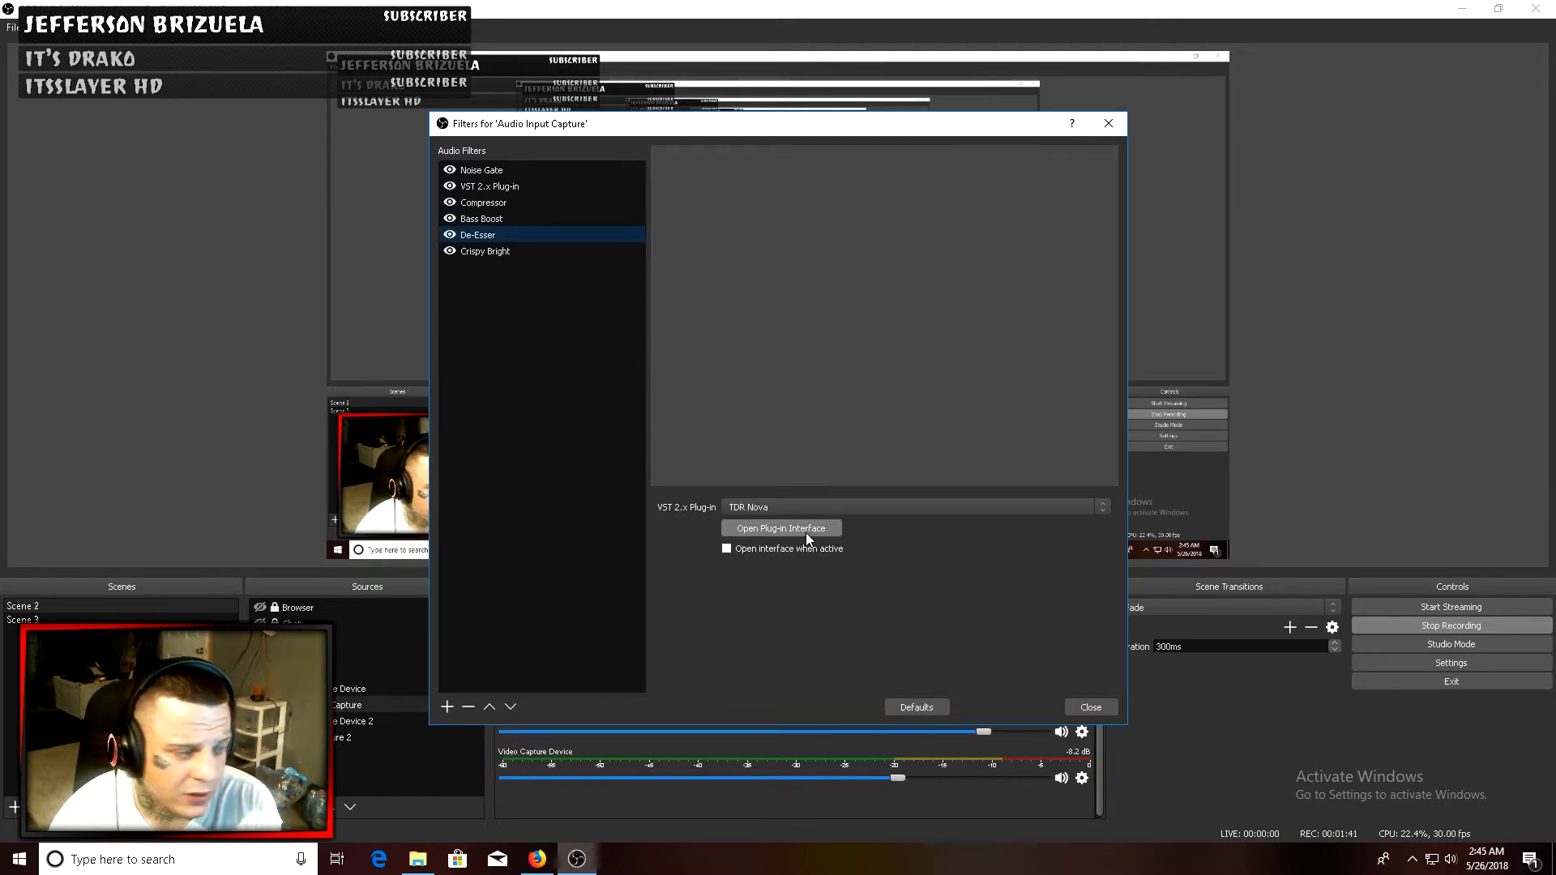
left_click(806, 532)
left_click(642, 240)
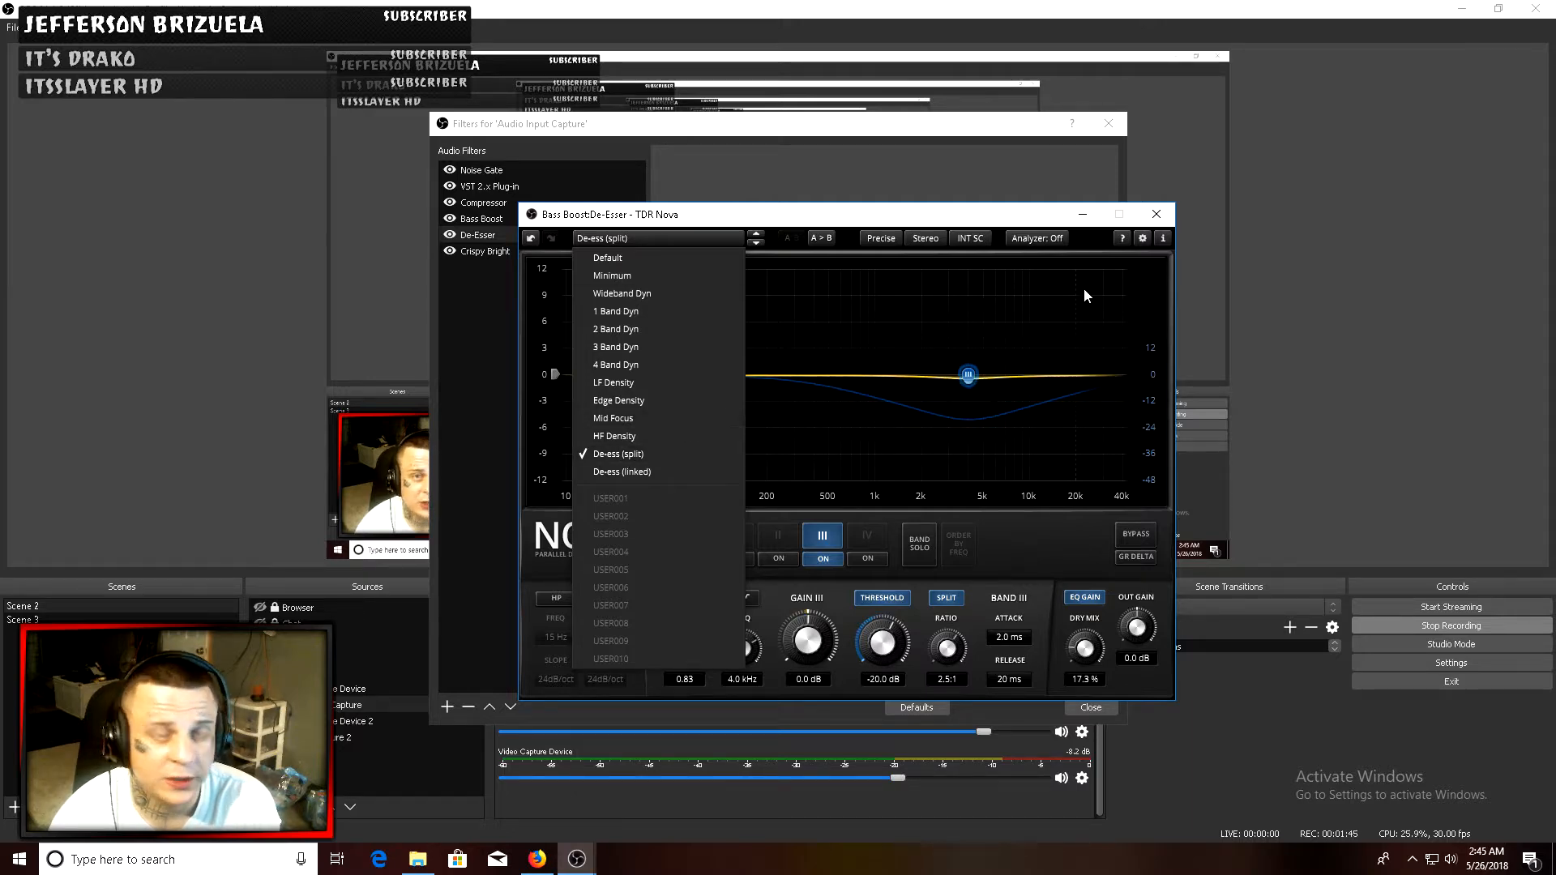
- Select the Crispy Bright filter and open its TDR Nova plug-in interface
left_click(485, 252)
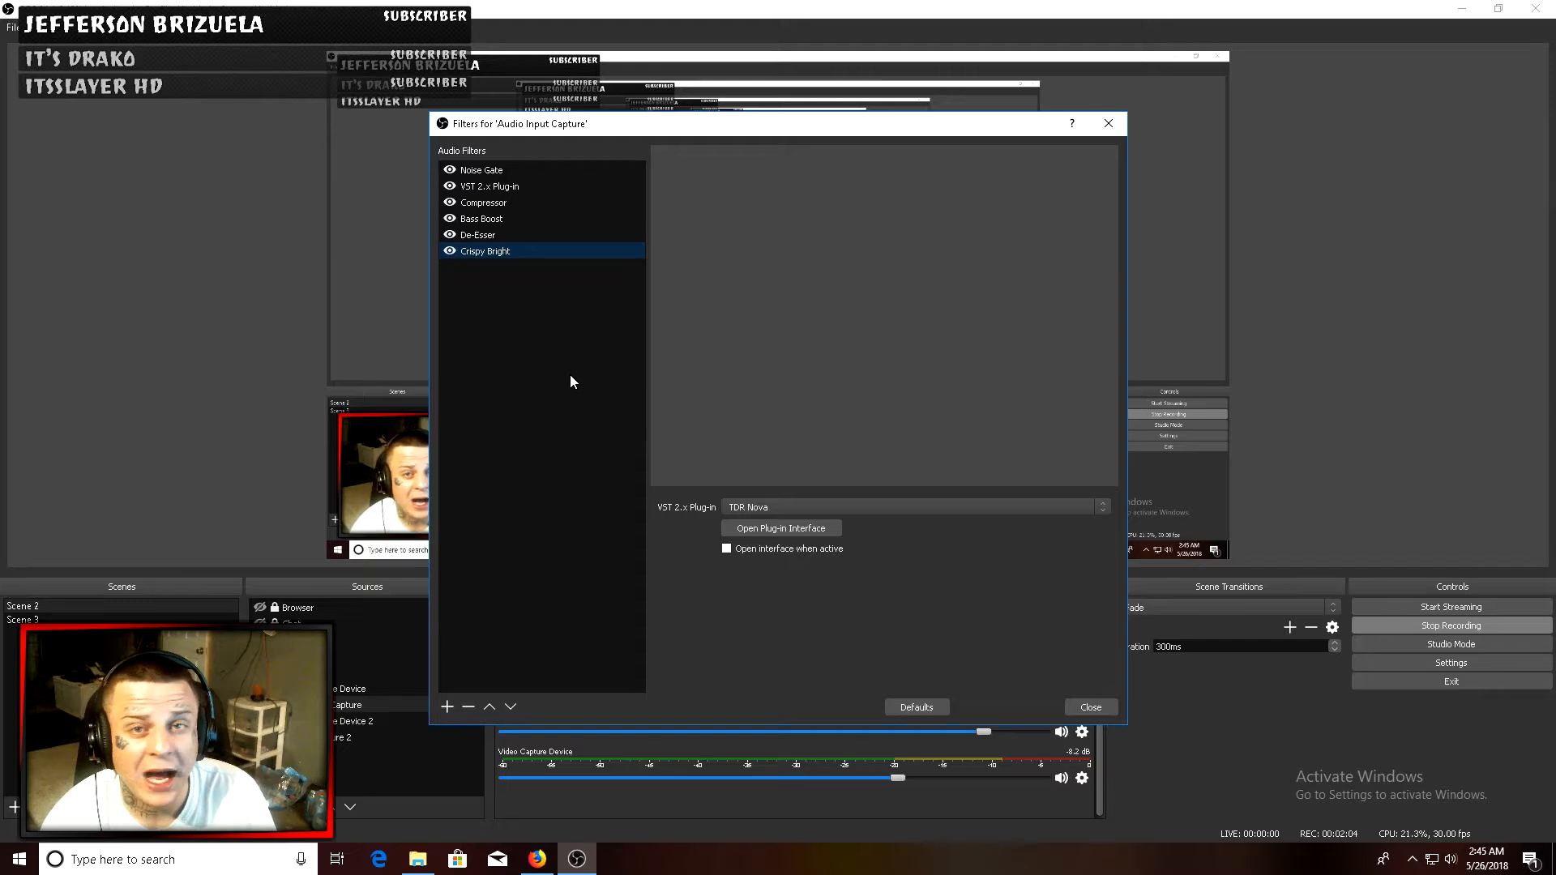
left_click(447, 707)
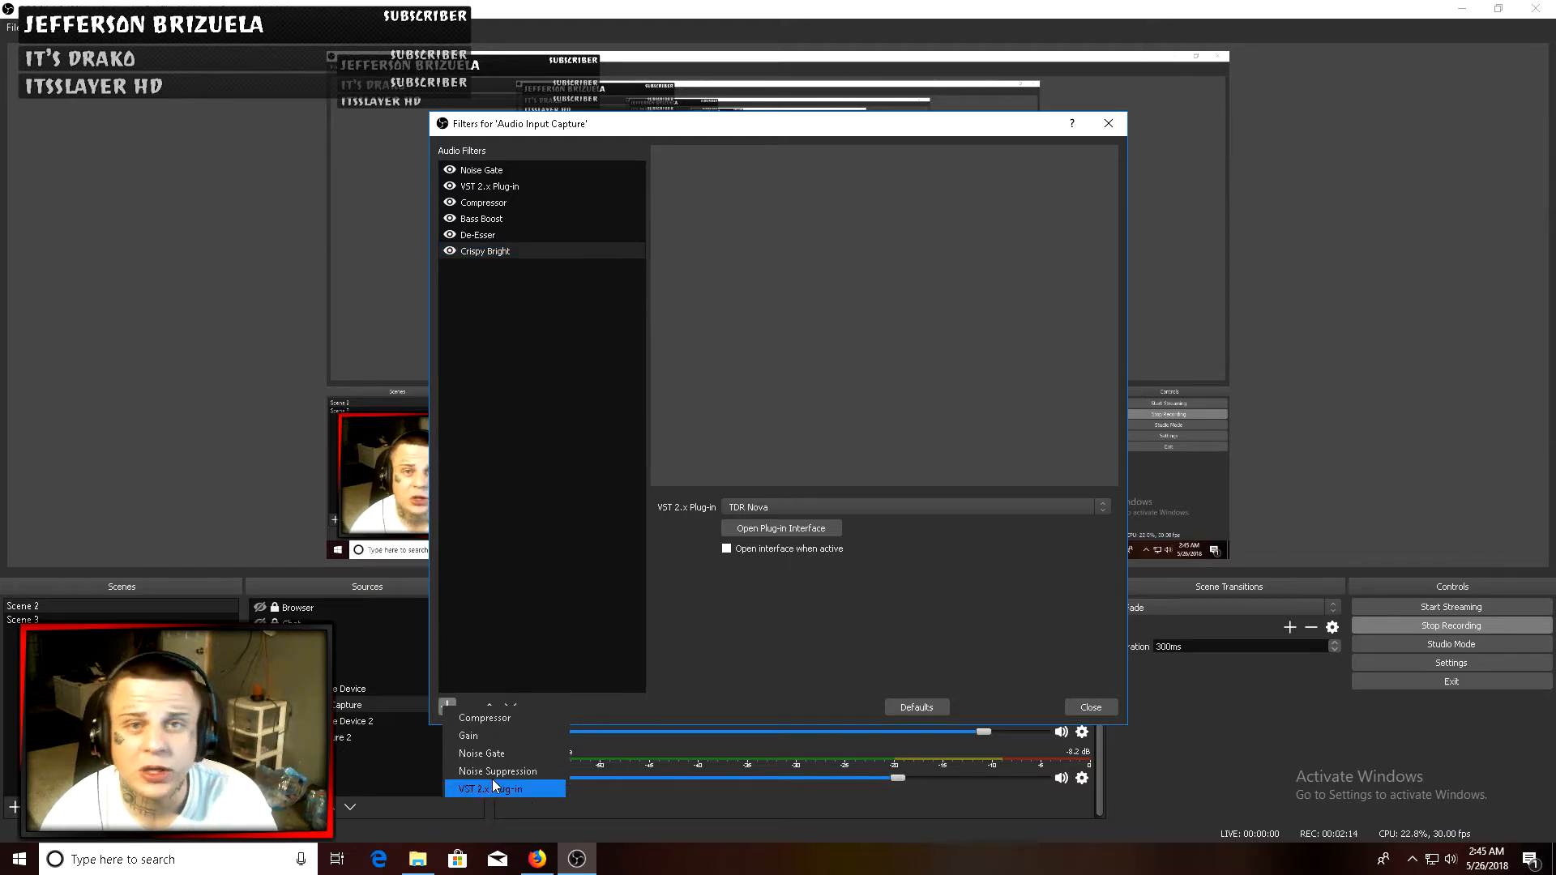
left_click(552, 589)
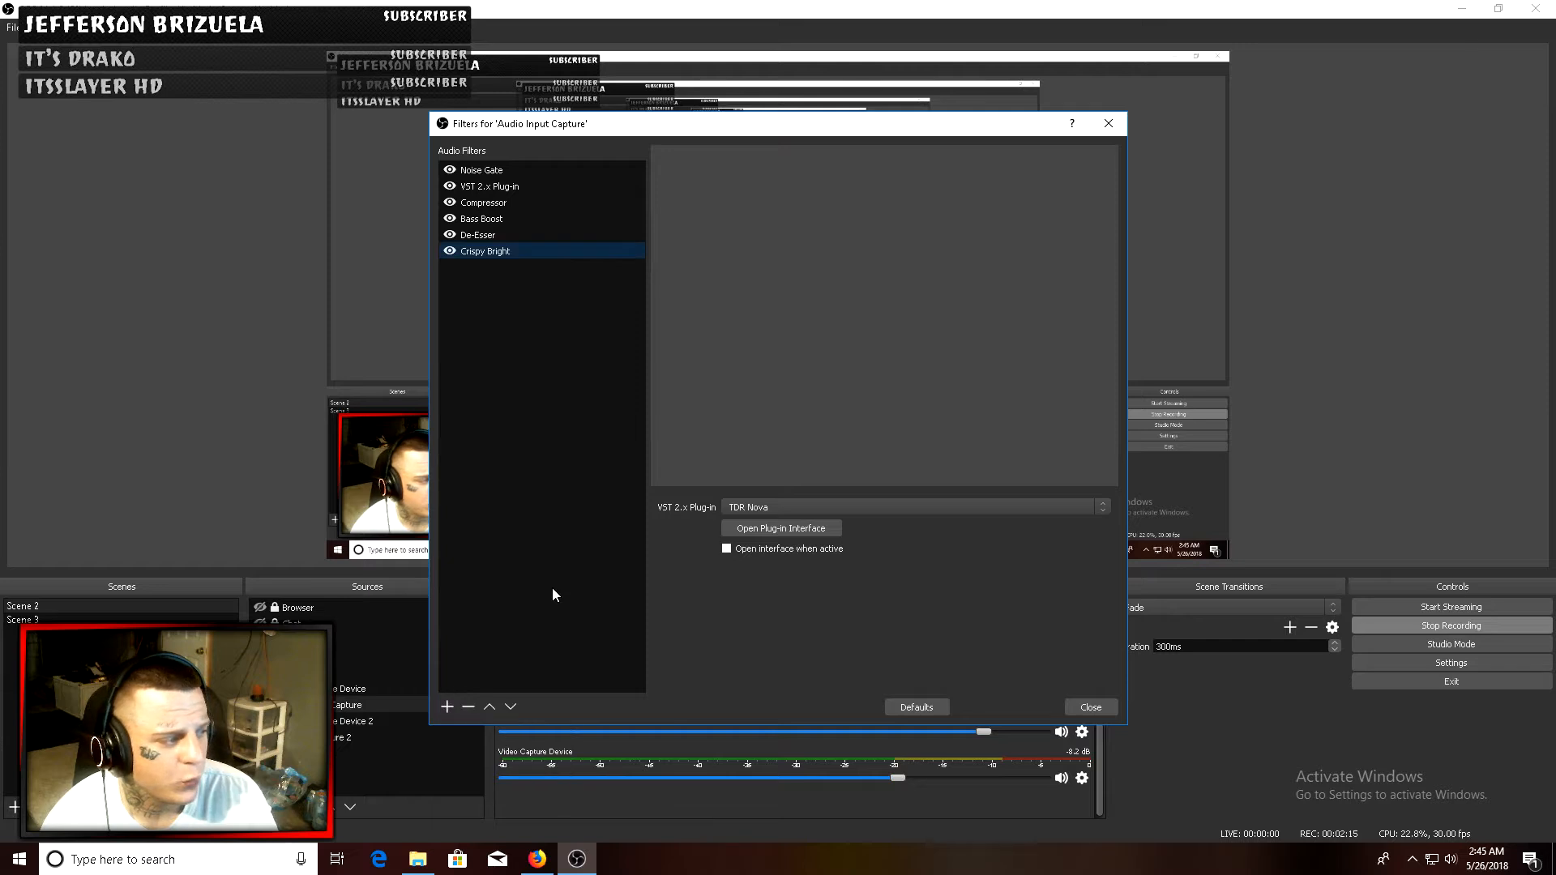
left_click(774, 507)
left_click(770, 591)
left_click(770, 551)
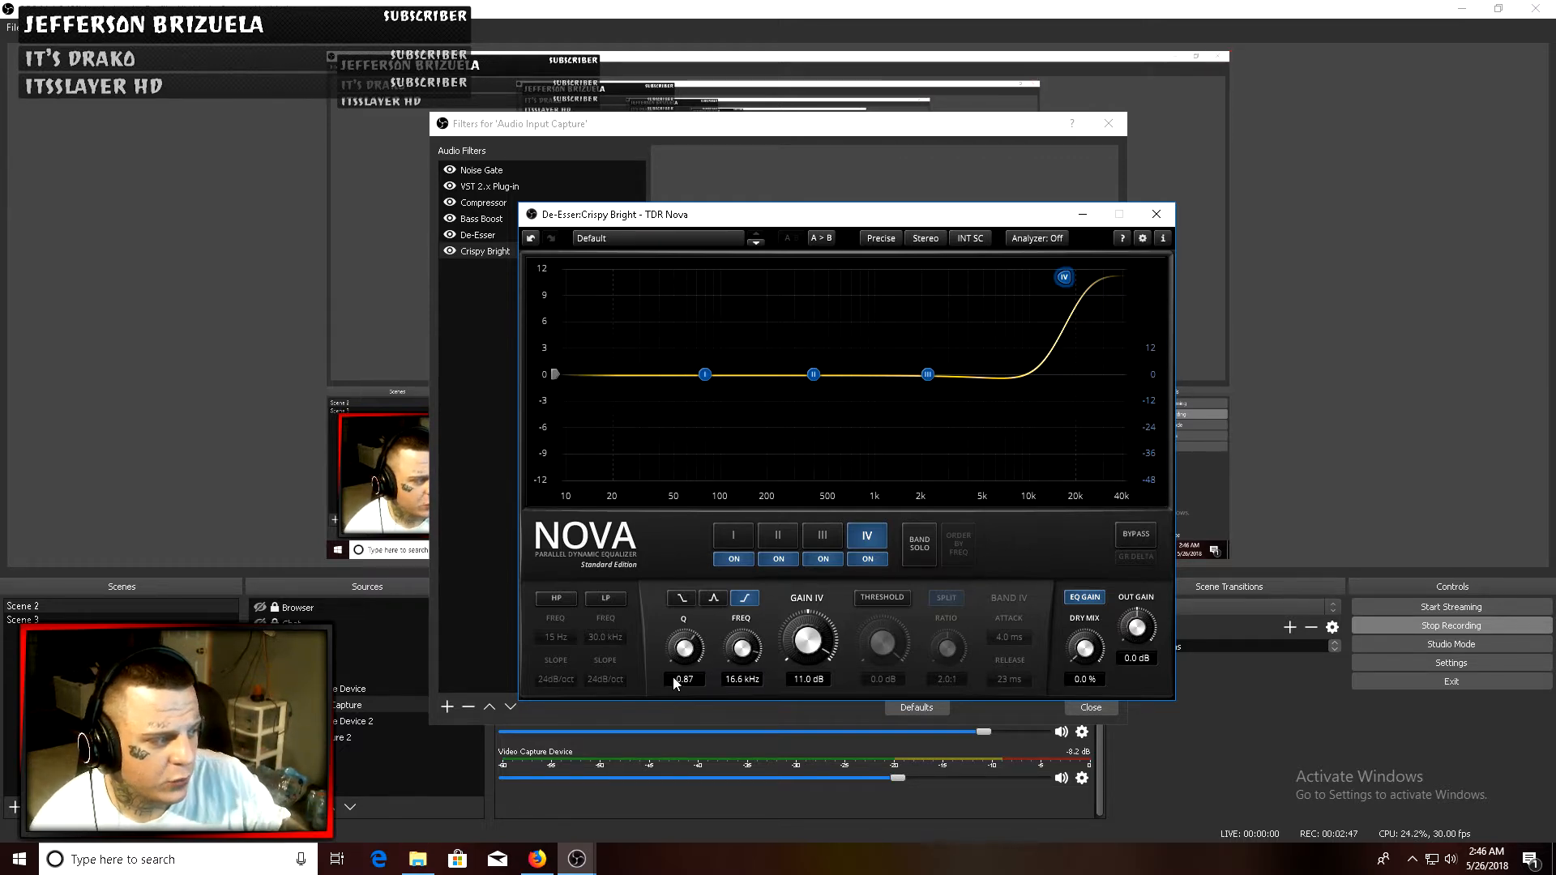
- Set band IV's gain to 12.0 dB and its frequency to 10.4 kHz, and close the TDR Nova interface
mouse_move(792, 669)
left_mouse_down()
mouse_move(792, 728)
mouse_move(814, 690)
left_mouse_up()
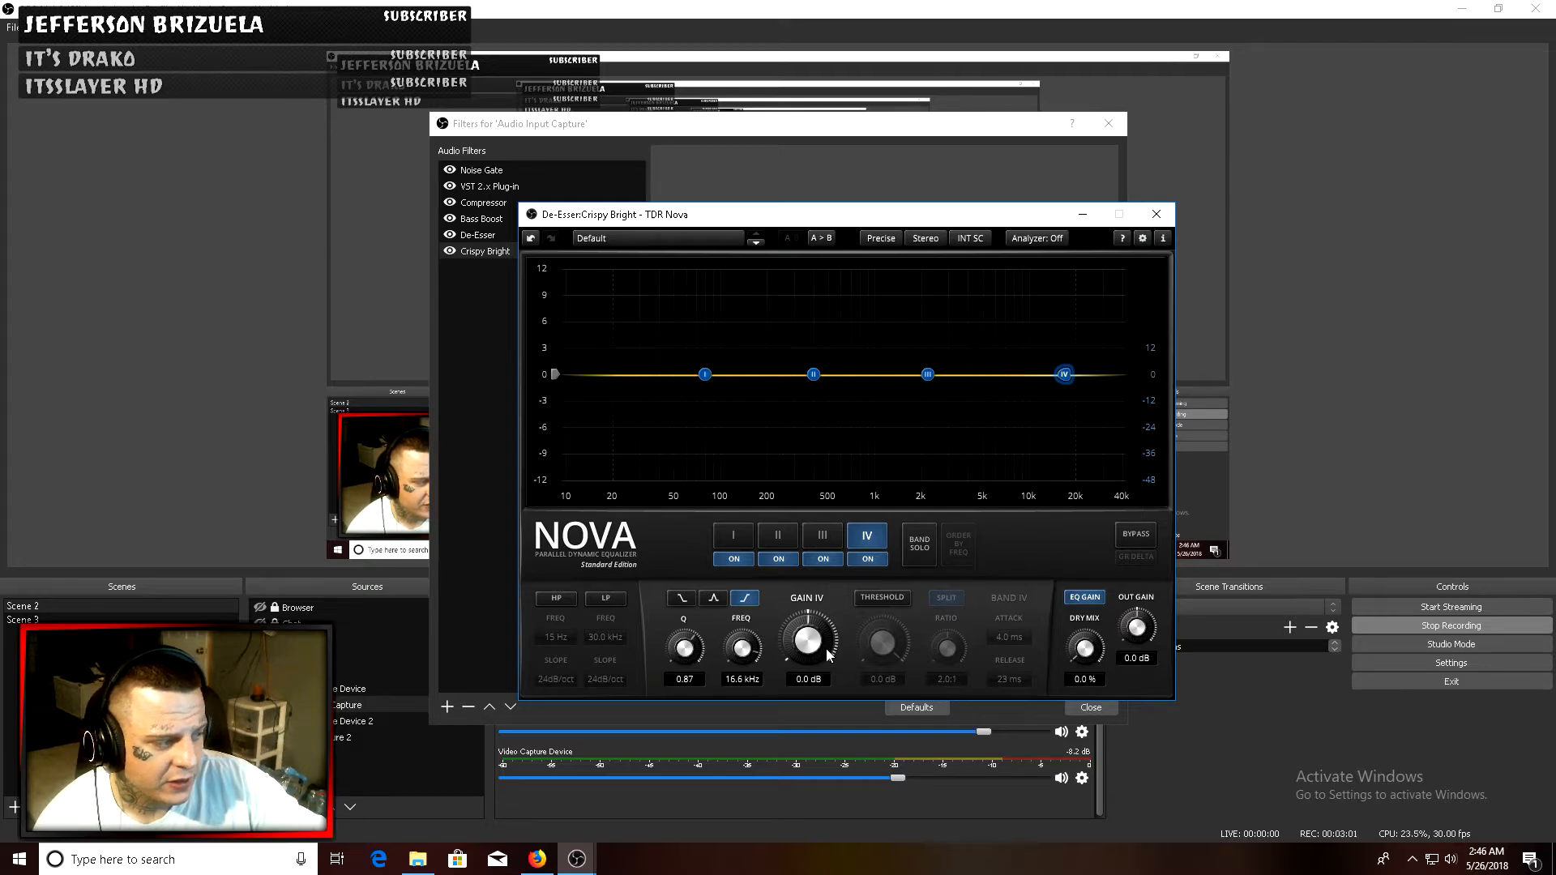
left_click_drag(828, 655, 828, 568)
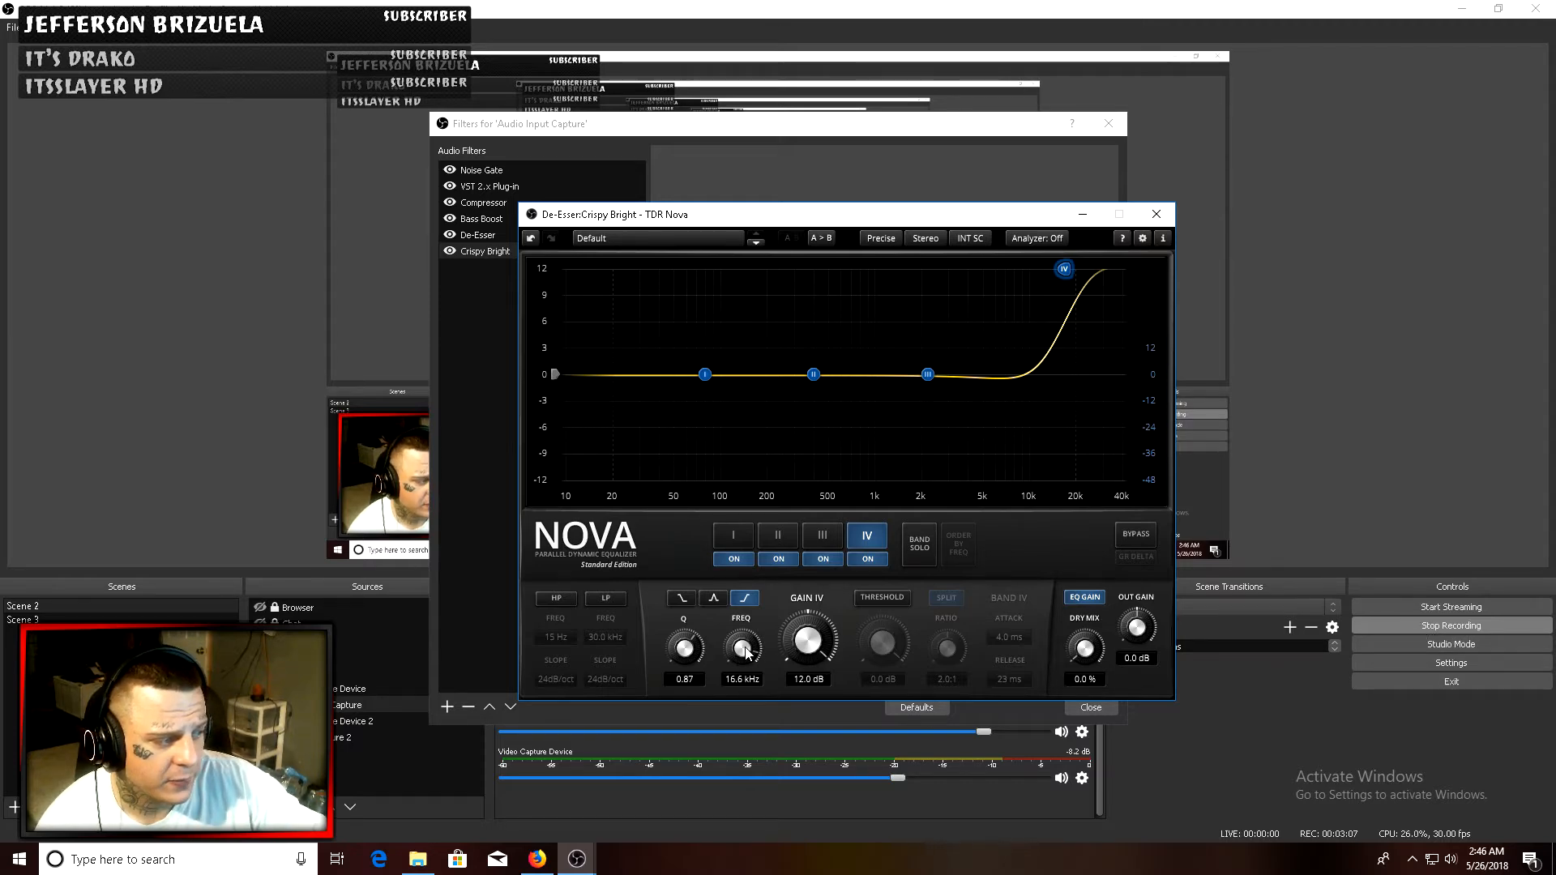
mouse_move(746, 652)
left_mouse_down()
mouse_move(745, 686)
mouse_move(745, 668)
left_mouse_up()
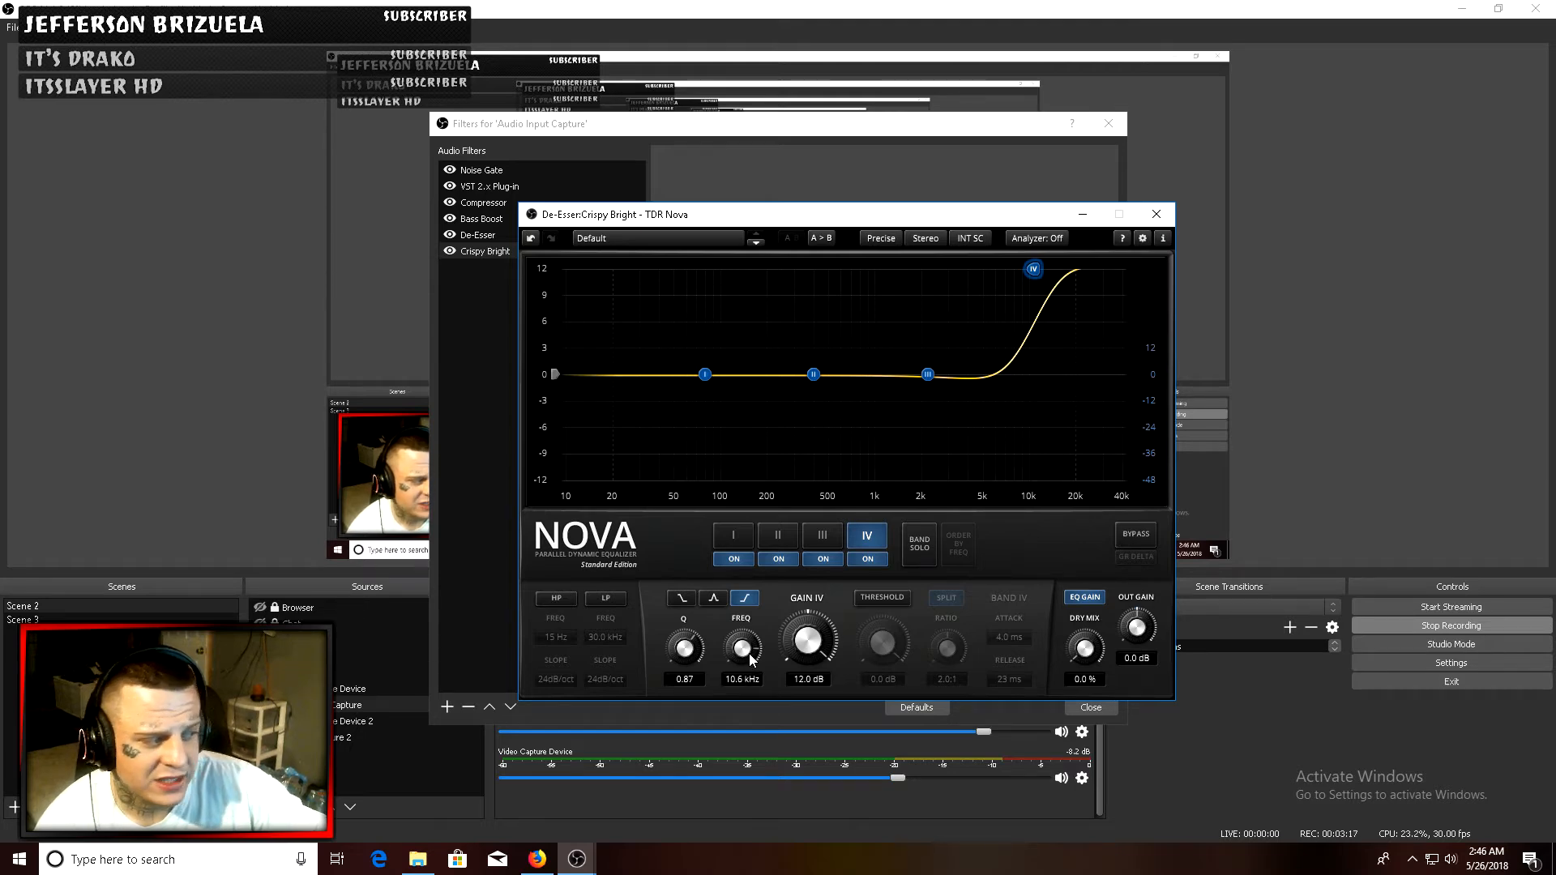
left_click_drag(752, 659, 753, 656)
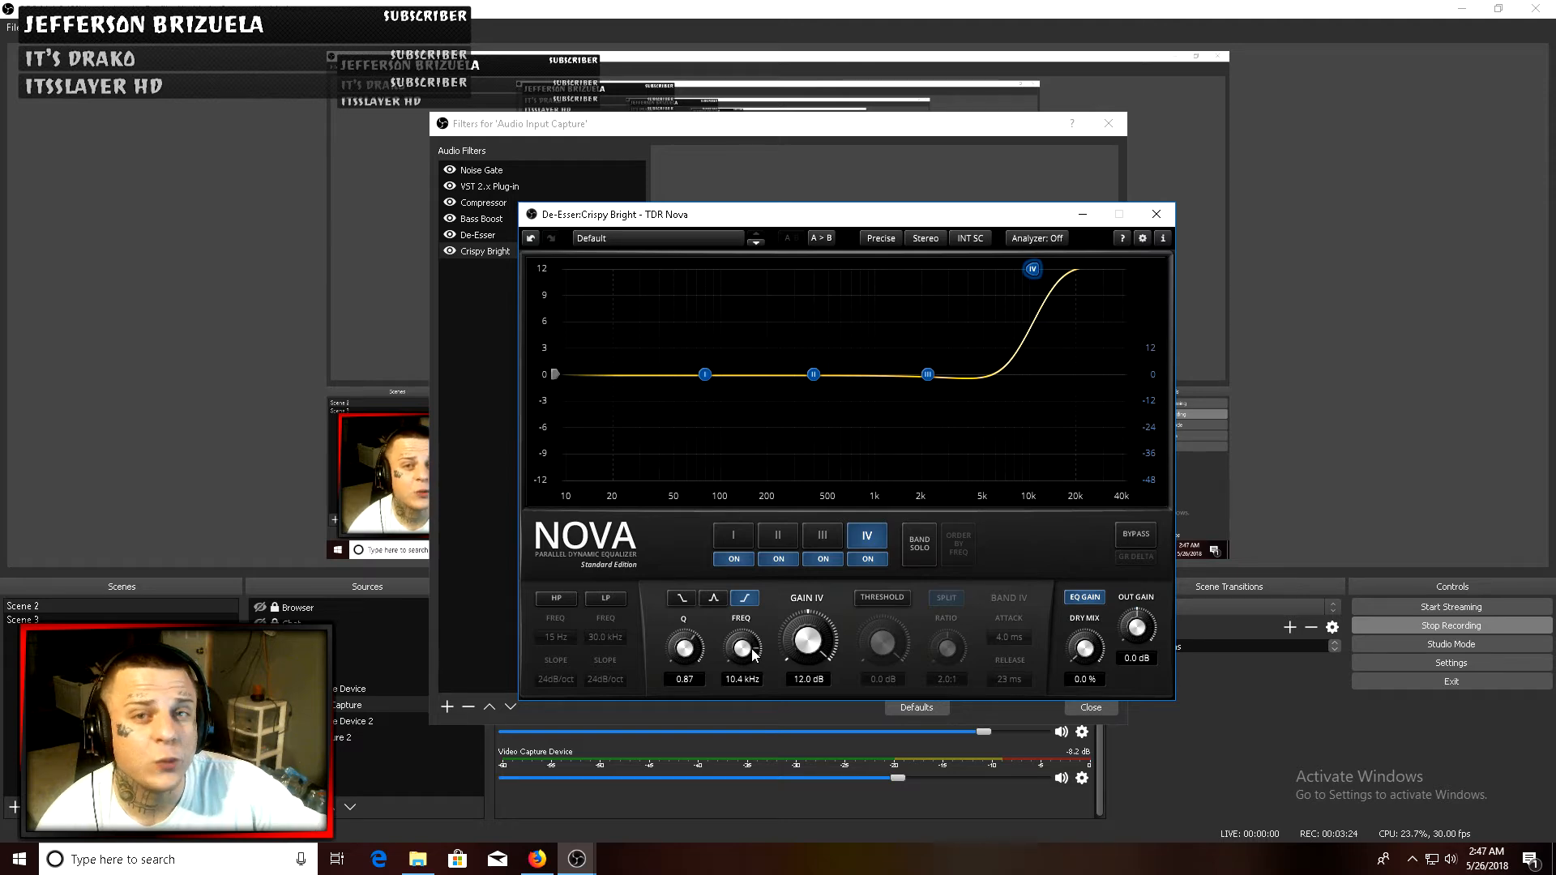
left_click(1157, 214)
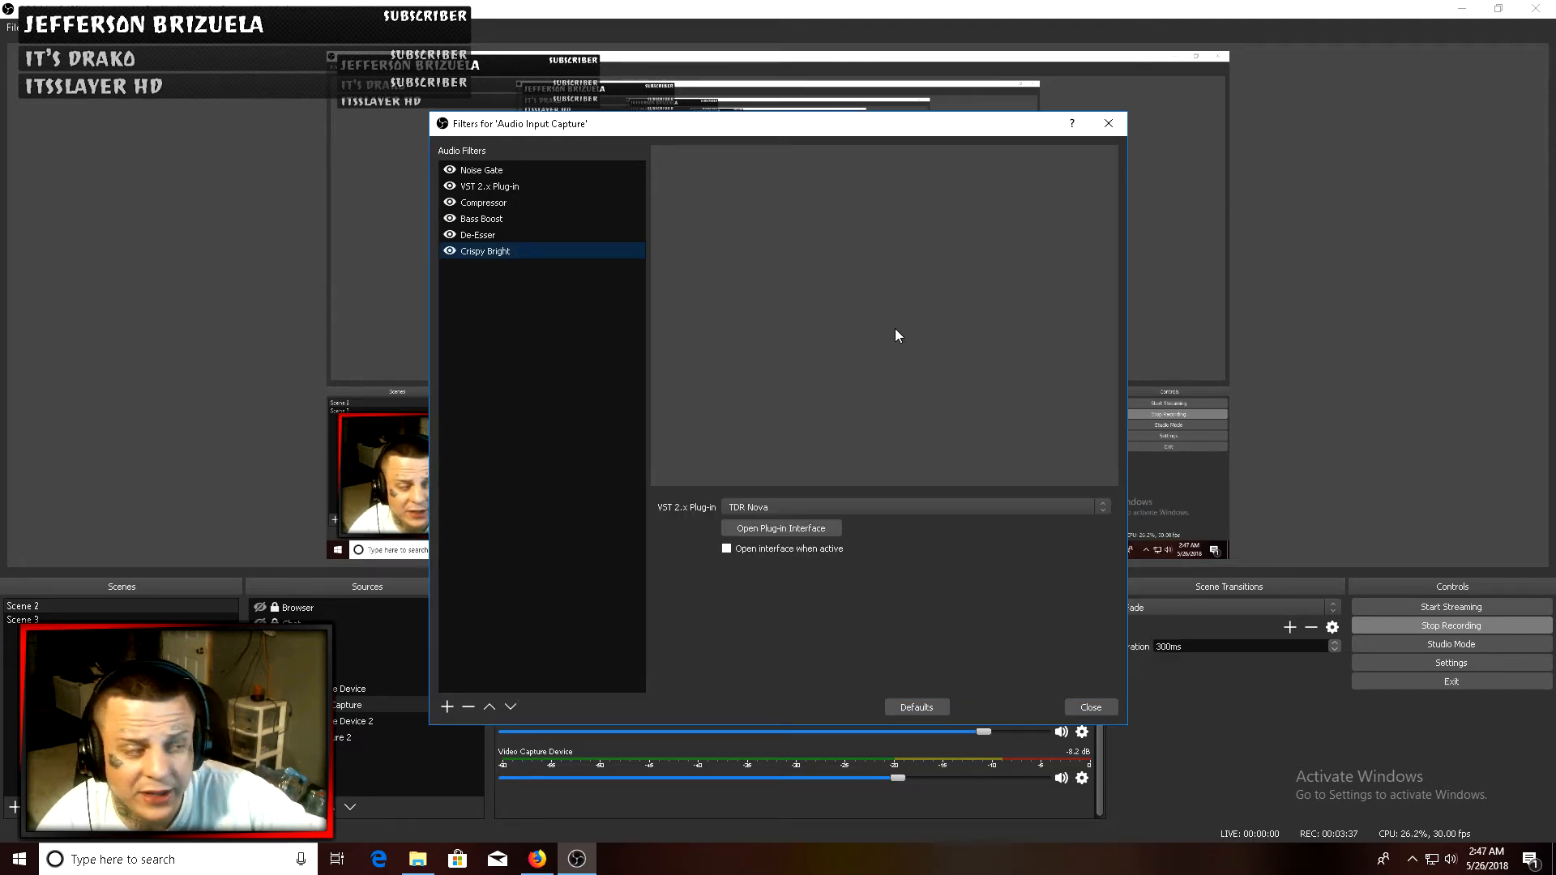